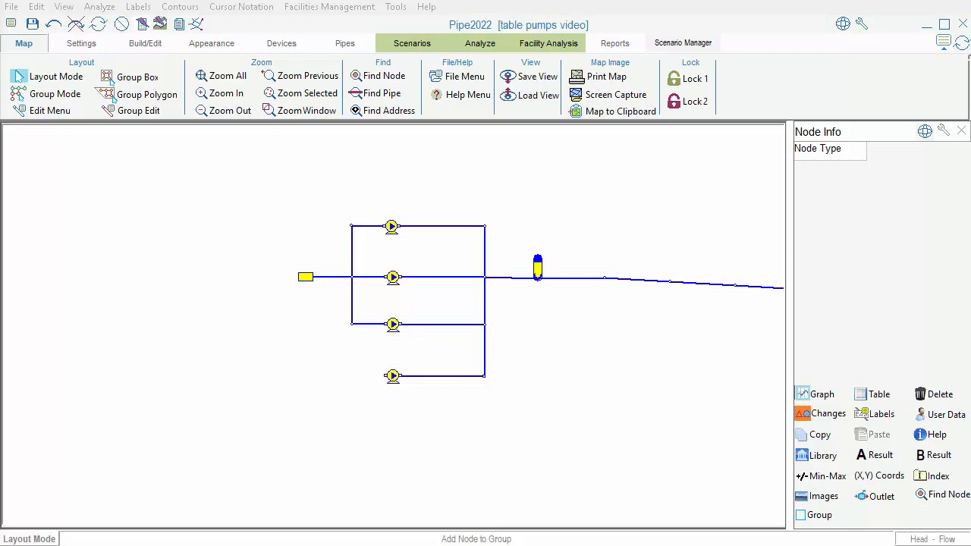
Step: Set the uppermost pump's node type to Pump - Table and its pump type to Table
left_click(390, 228)
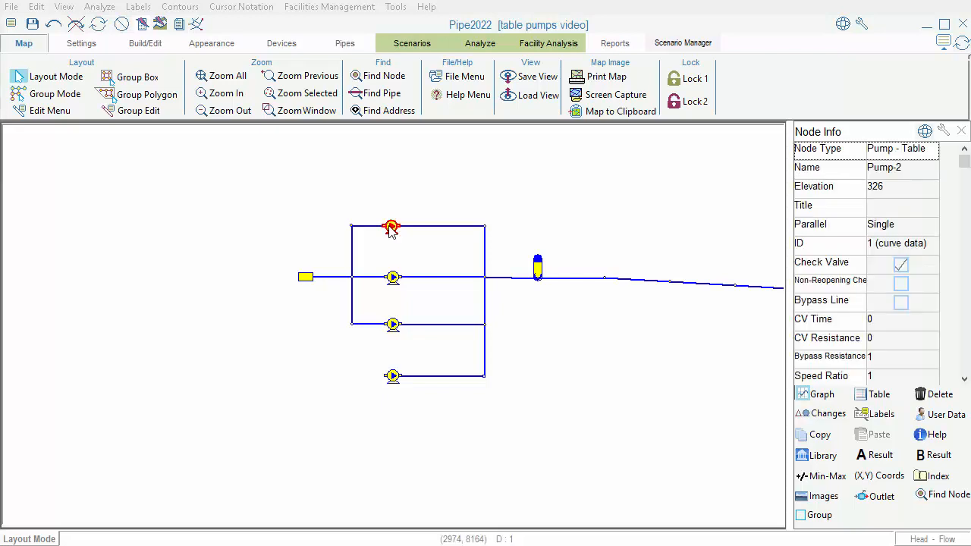
left_click(922, 156)
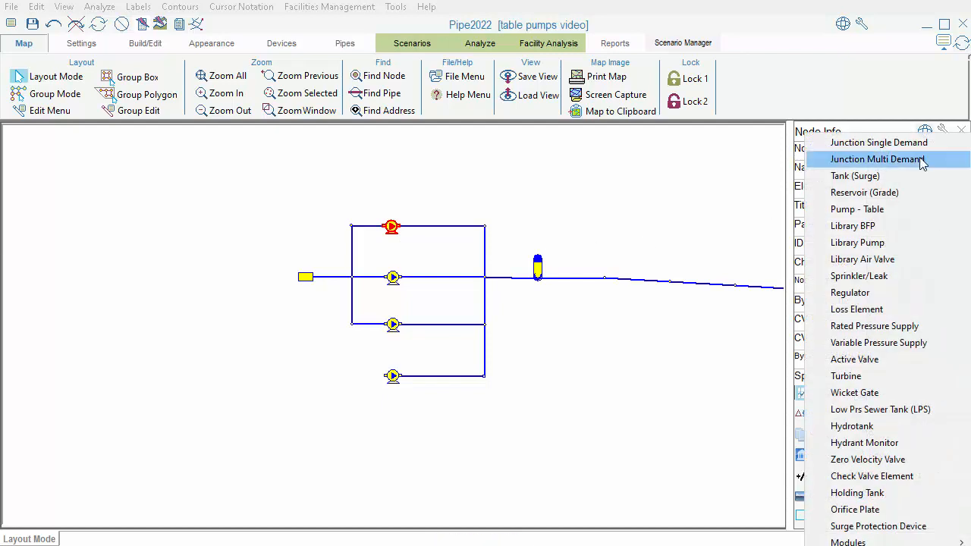
left_click(898, 209)
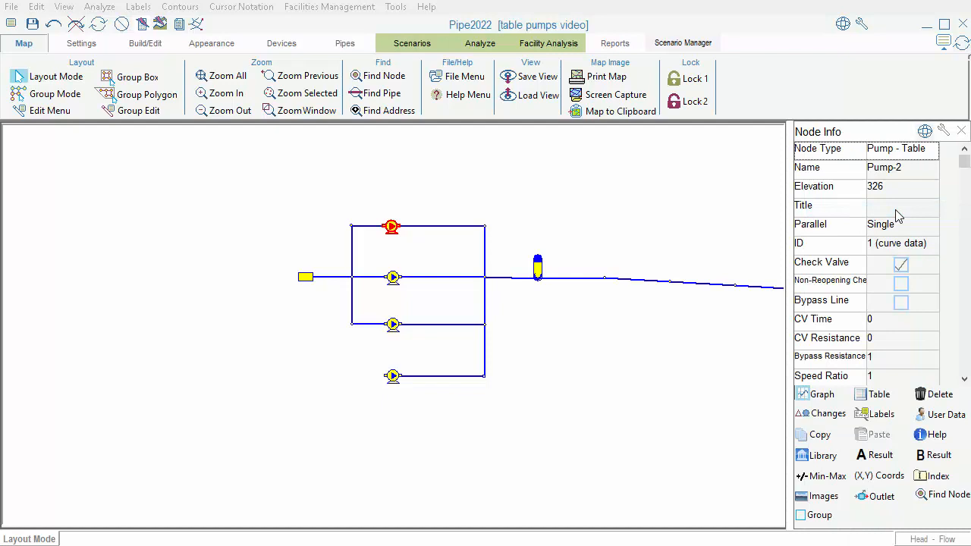
left_click(966, 322)
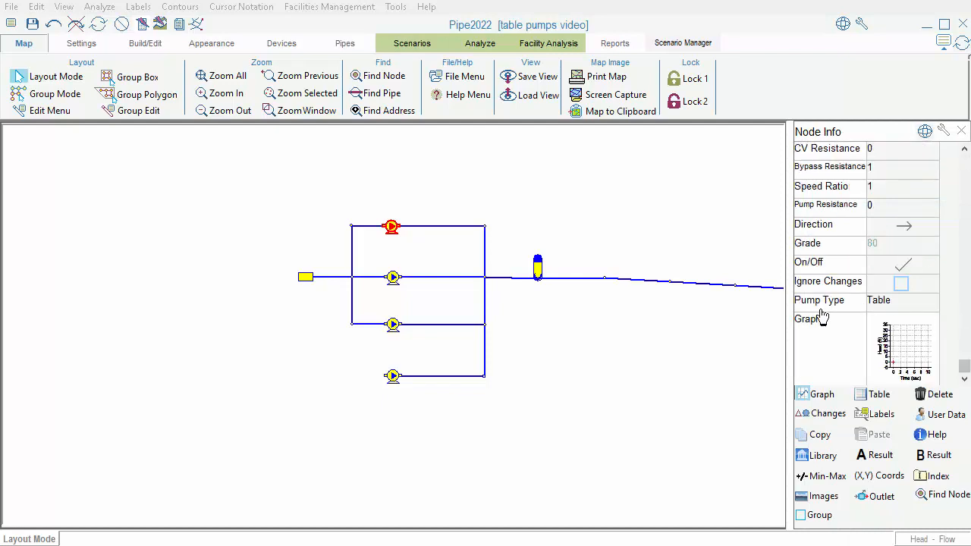
left_click(895, 308)
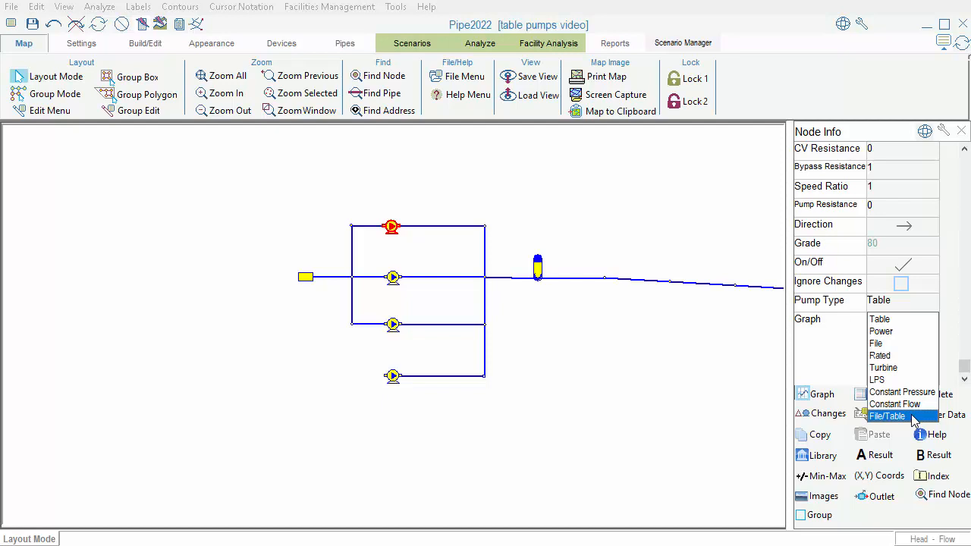
left_click(895, 321)
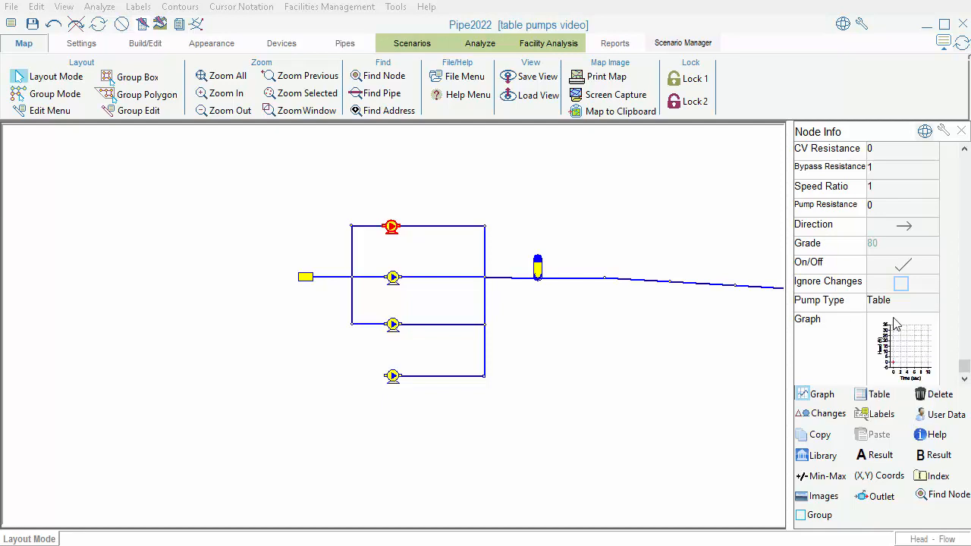
Step: Read the Pump - Table help topic and review the parallel and series options available for the uppermost pump
left_click(937, 436)
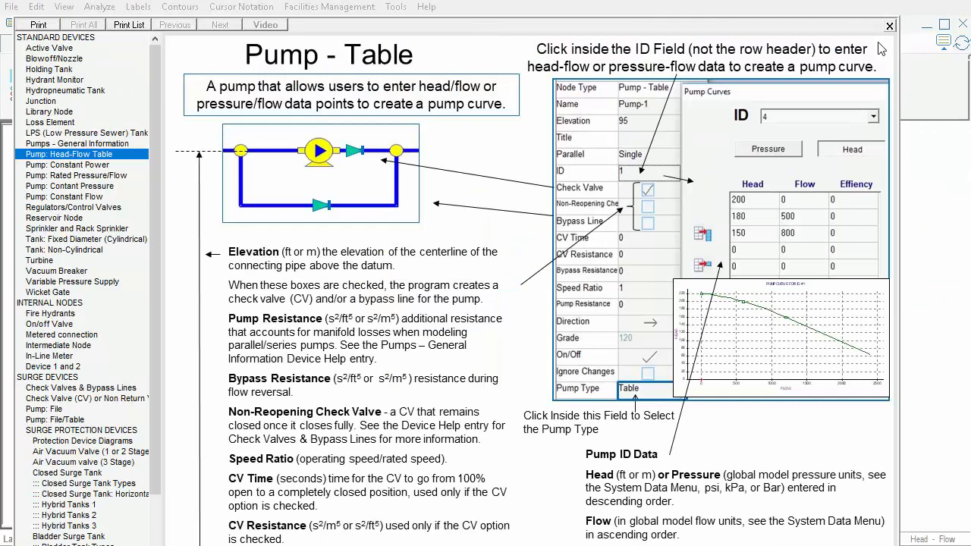
left_click(889, 27)
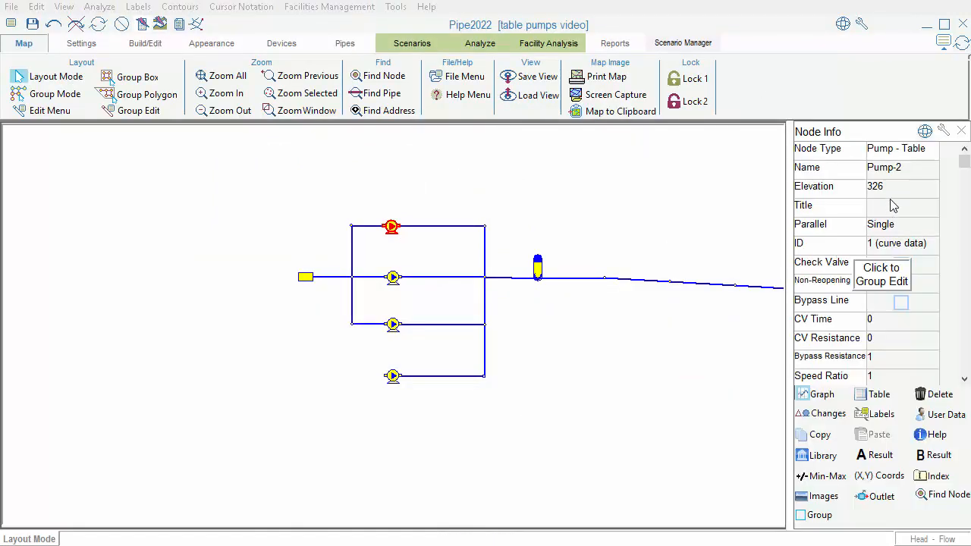
left_click(900, 264)
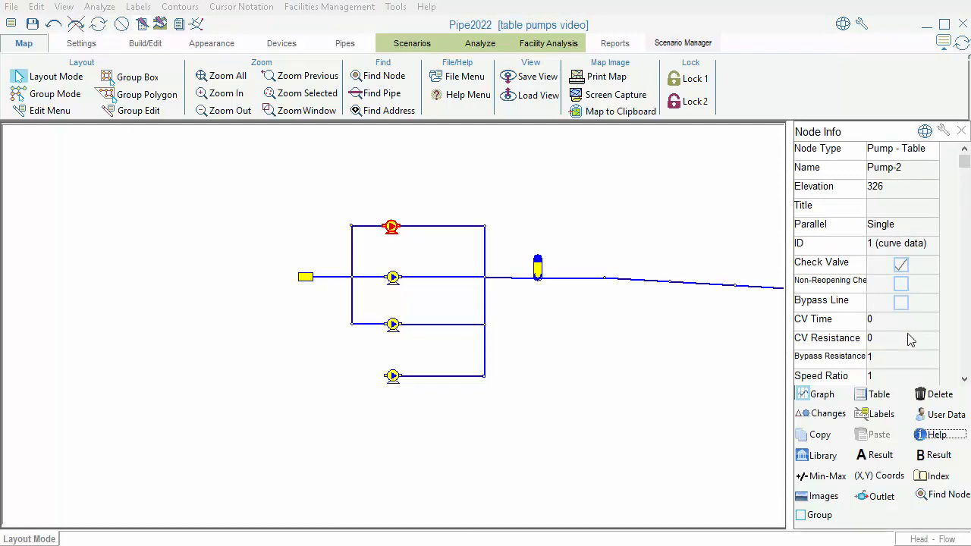
left_click(897, 230)
left_click(897, 230)
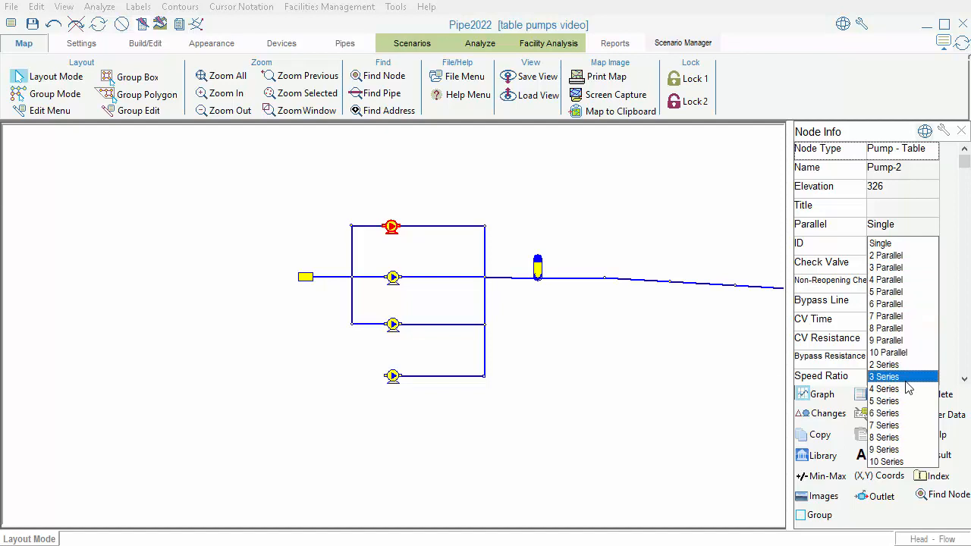
Step: Draw a separate two-segment pipe line above the pump station and make its middle node a Pump - Table
left_click(349, 167)
left_click(347, 168)
left_click(388, 168)
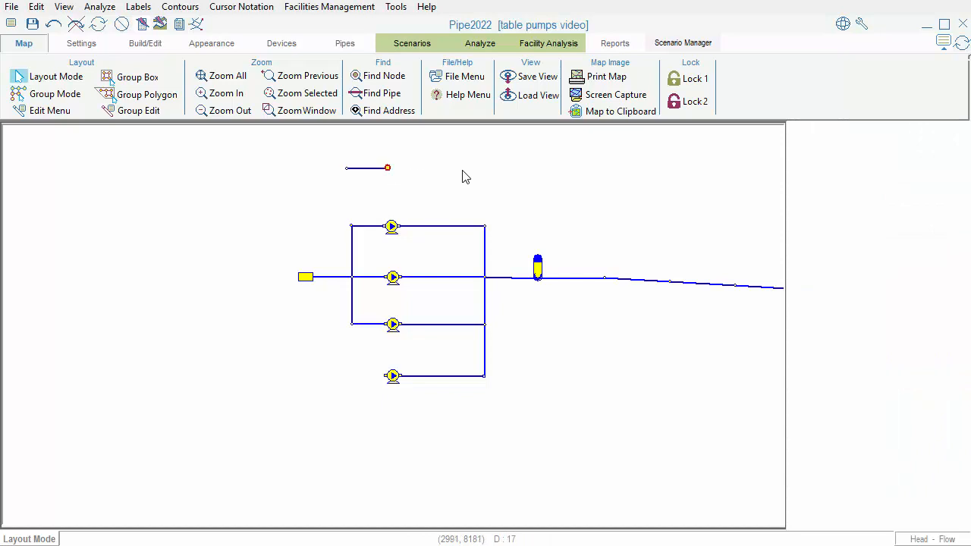
left_click(485, 167)
left_click(894, 165)
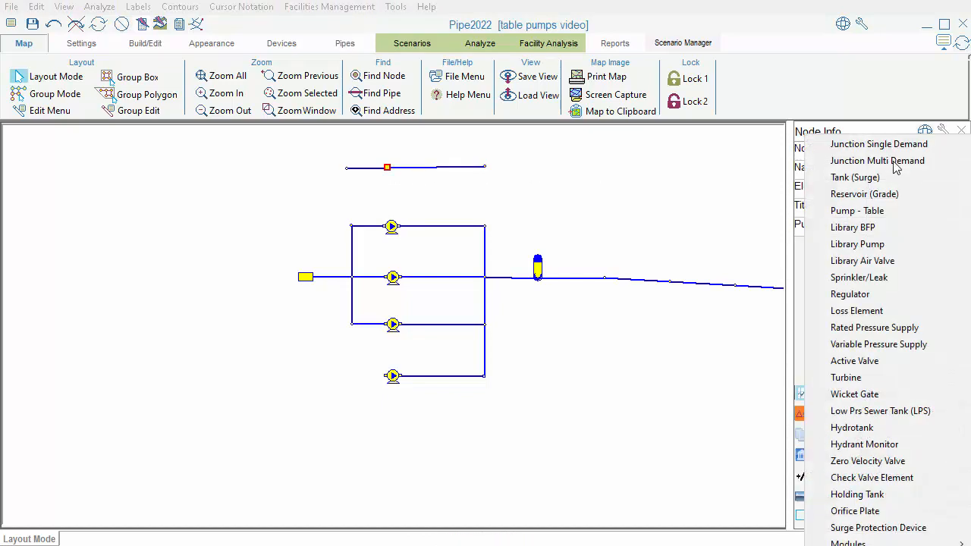
left_click(895, 210)
Step: Change the starting node of the new line to a Reservoir (Grade)
left_click(347, 168)
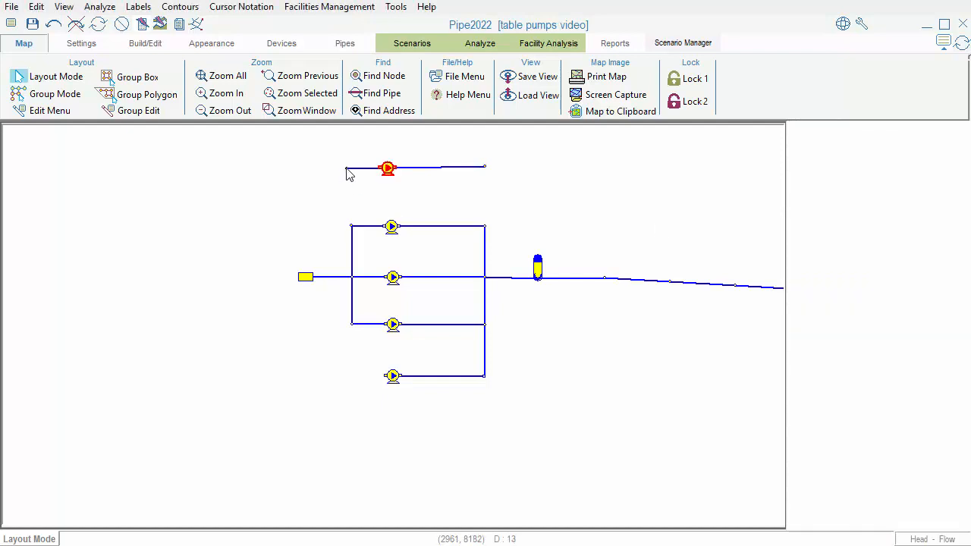
left_click(896, 150)
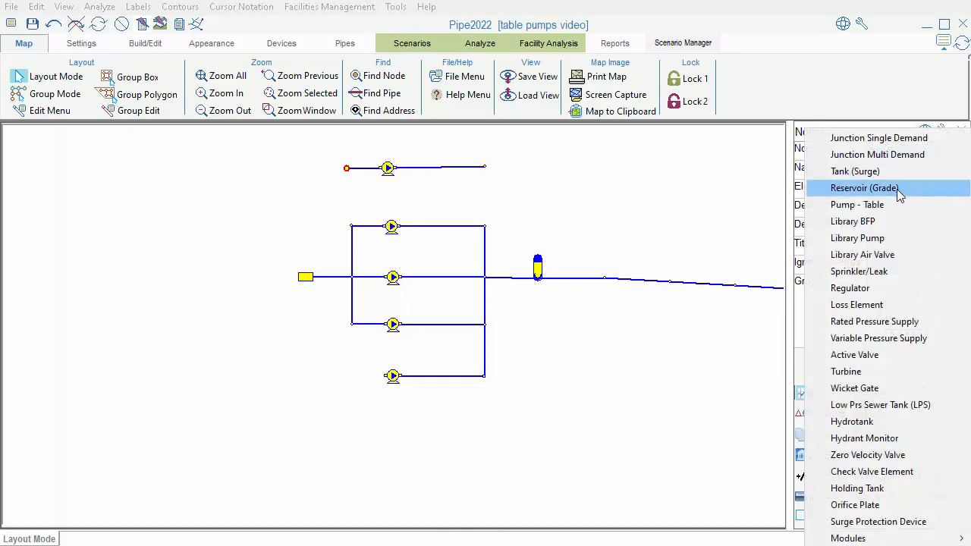
left_click(898, 191)
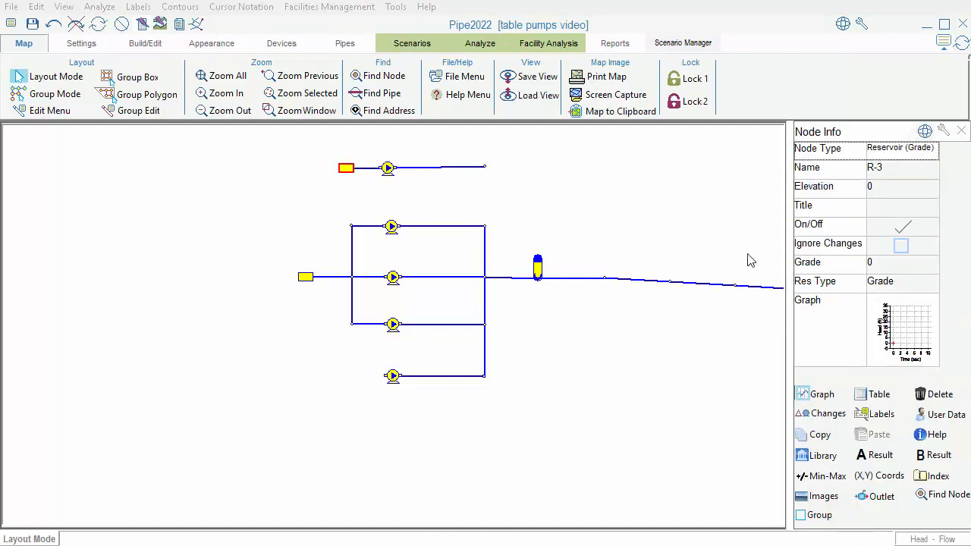
Step: Set the new line's pump to 4 Parallel and select its Pump Resistance value
left_click(388, 170)
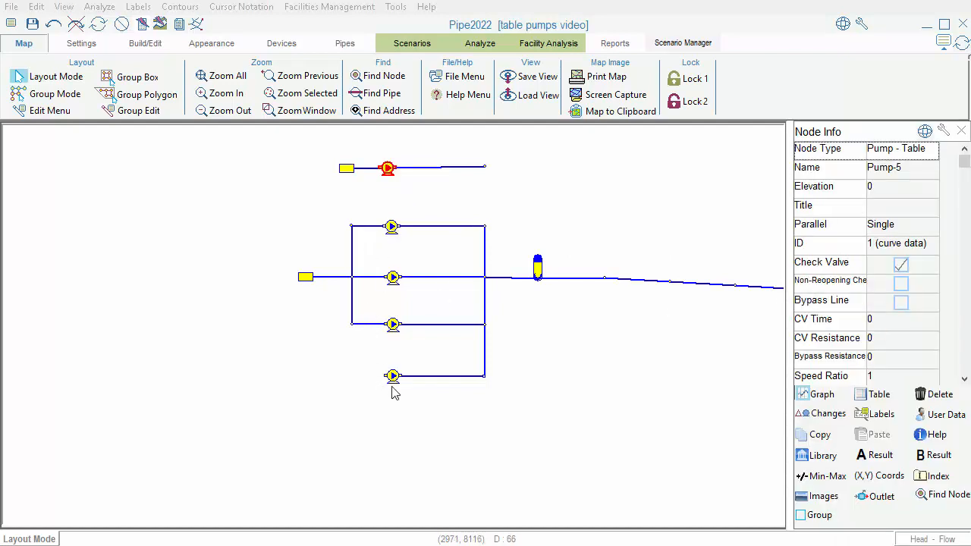
left_click(912, 228)
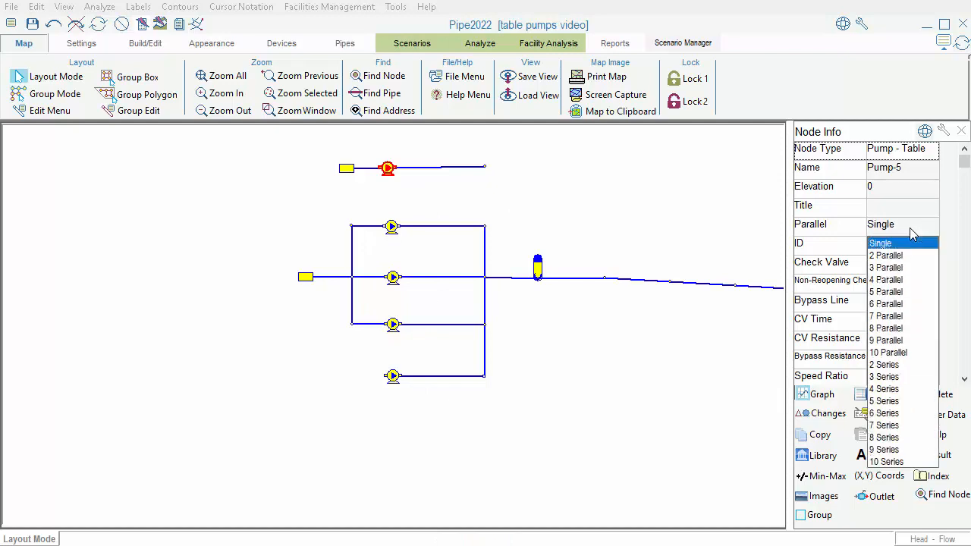
left_click(903, 279)
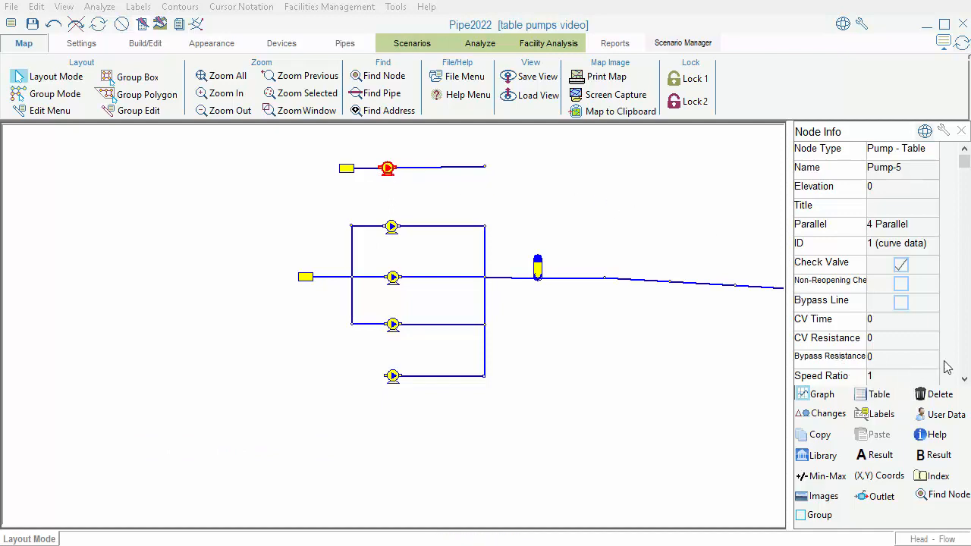
left_click(966, 357)
left_click(872, 206)
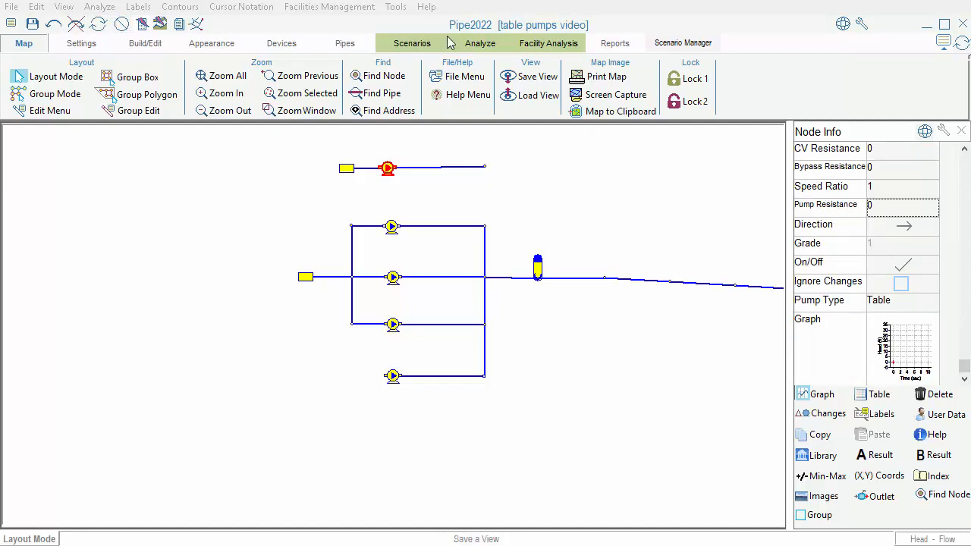
Step: Compute the piping resistance for 2 elbows and 12 ft of 6 in pipe with the resistance calculator
left_click(396, 7)
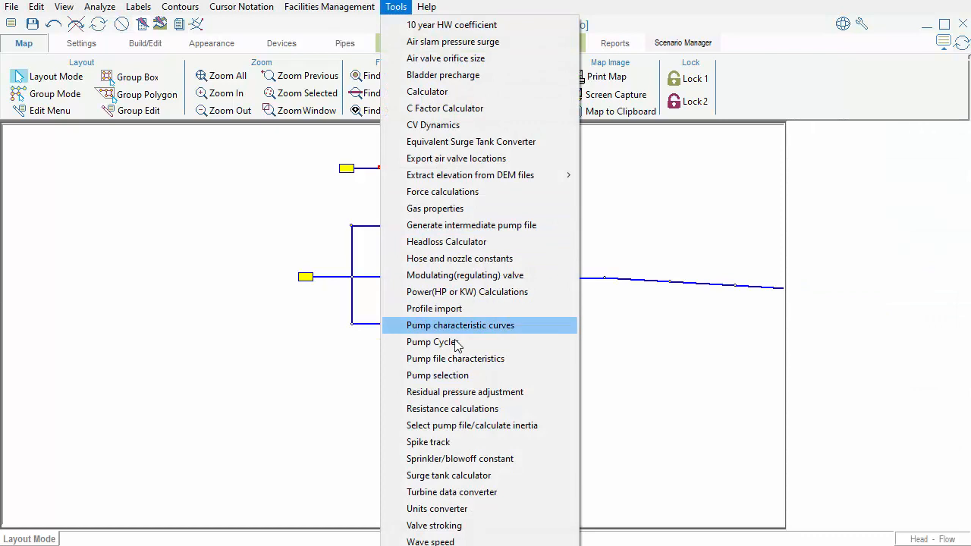
left_click(460, 408)
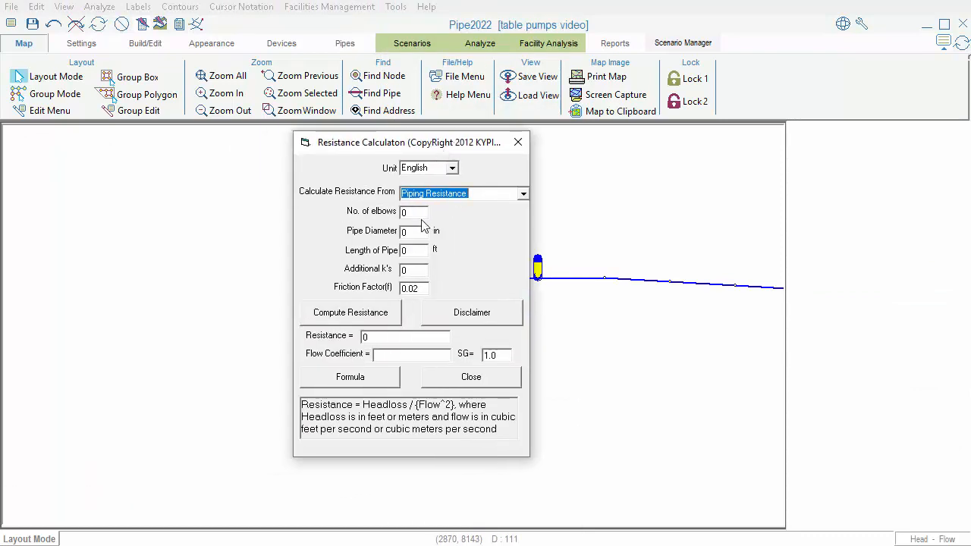
left_click_drag(455, 144, 692, 168)
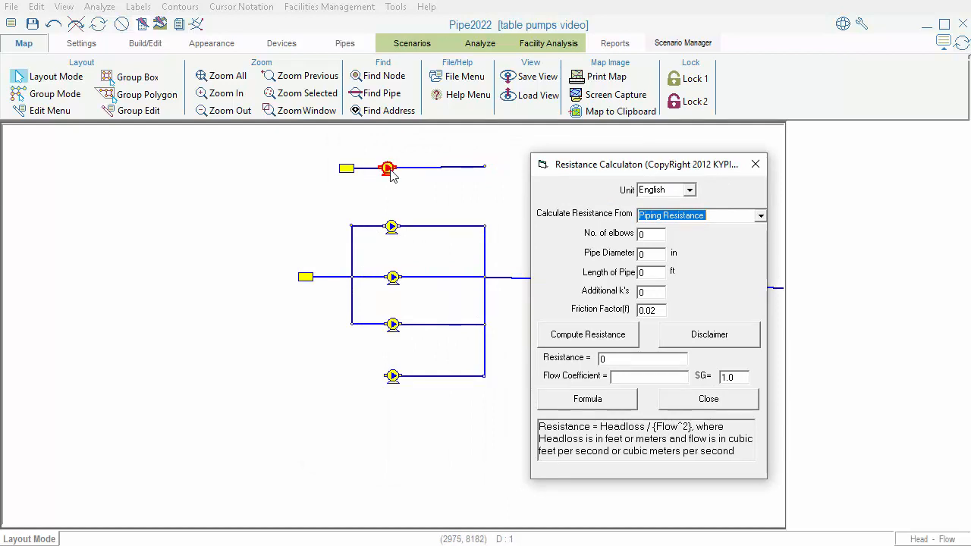
double_click(652, 257)
type("6")
double_click(653, 272)
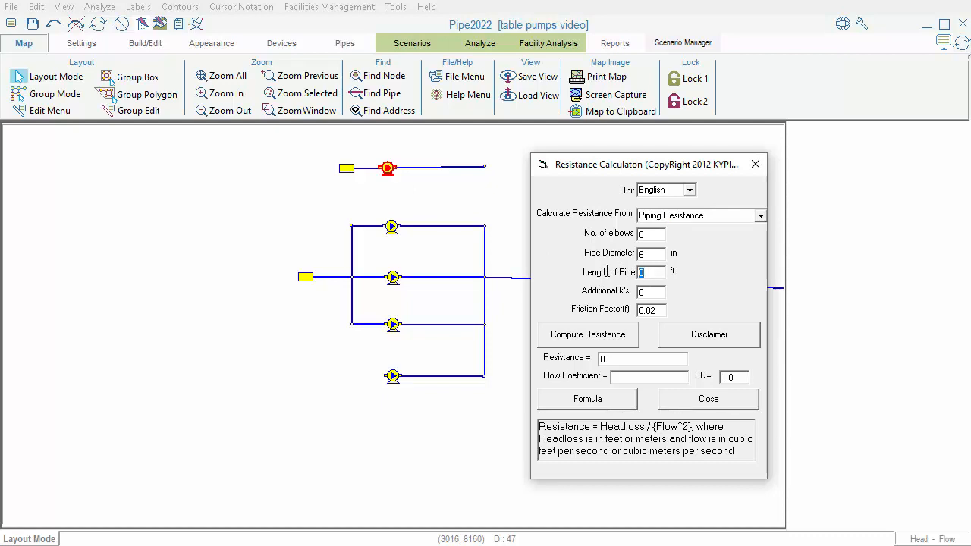
type("12")
left_click_drag(650, 294, 630, 293)
left_click_drag(649, 235, 626, 236)
type("2")
left_click(608, 341)
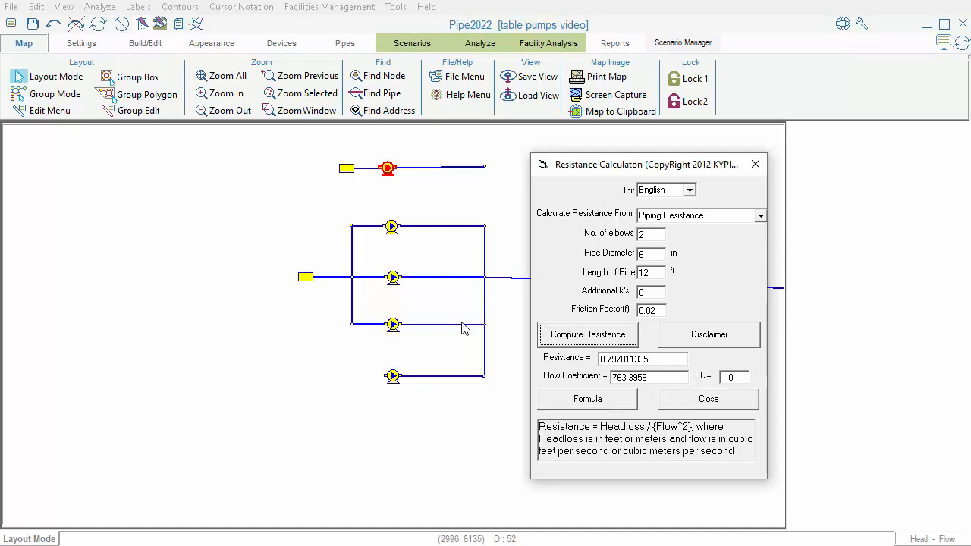
left_click(755, 163)
Step: Delete the separate reservoir, pump and pipes drawn above the pump station
left_click(387, 168)
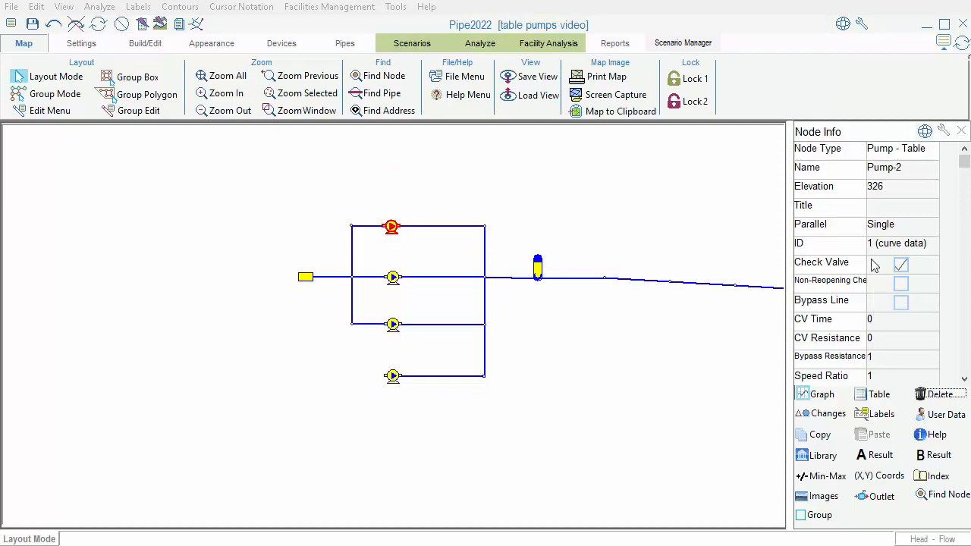
Step: Open the pump curve data for ID 1 from the uppermost pump and choose head-flow entry
mouse_move(884, 252)
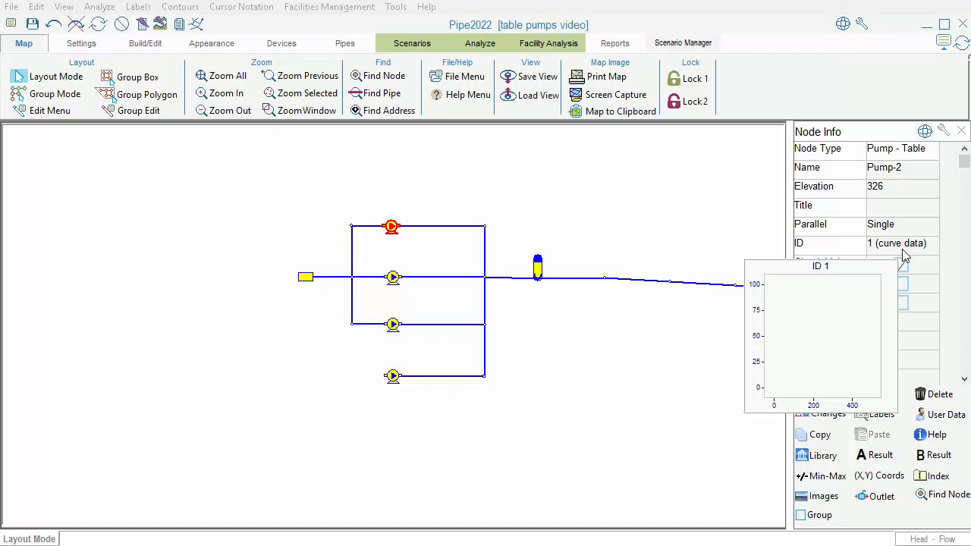
left_click(904, 257)
left_click_drag(310, 191, 600, 128)
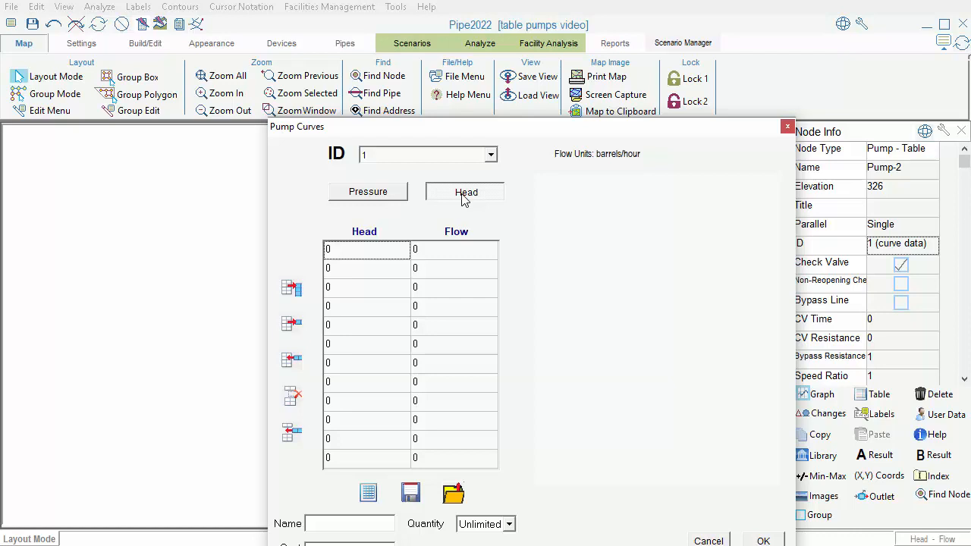
left_click(383, 196)
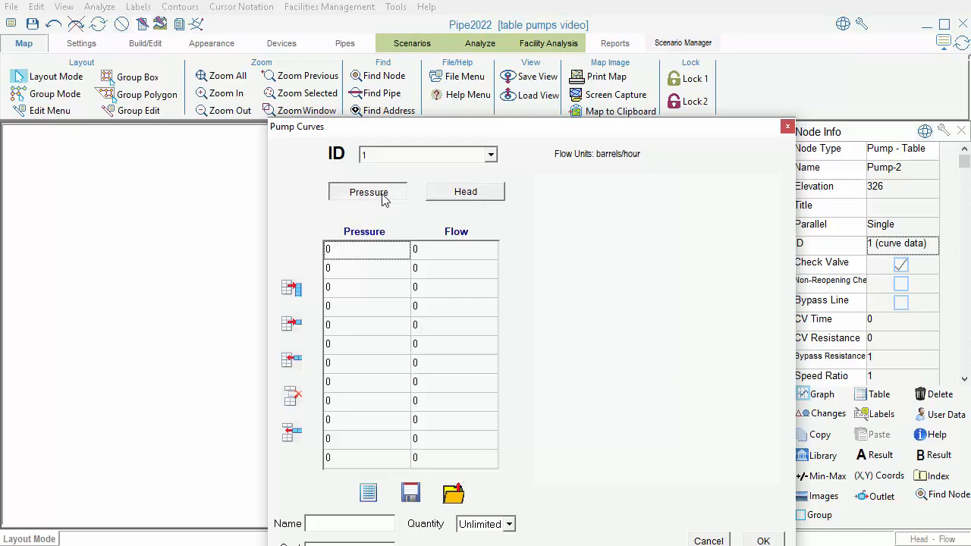
left_click(447, 198)
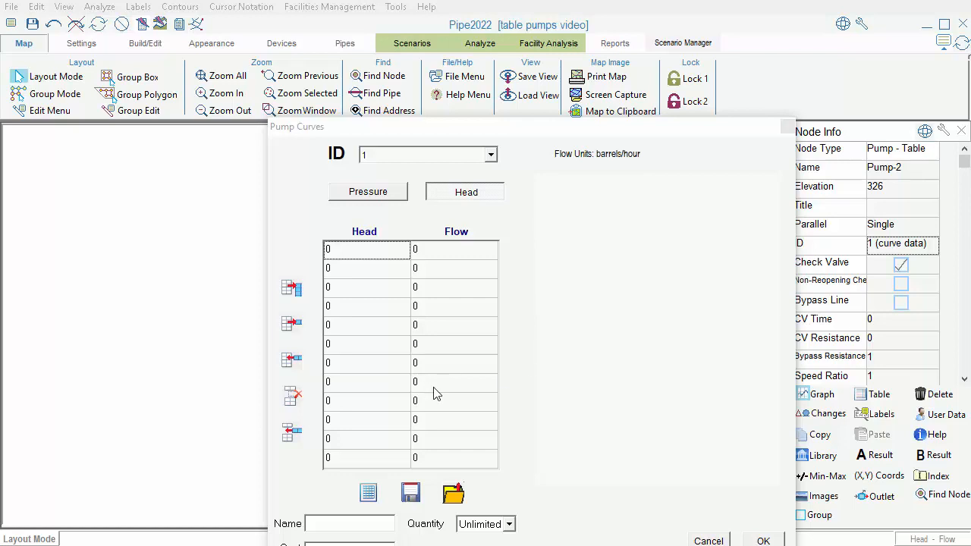
Step: Define the ID 1 pump curve with head/flow points 520/0, 435/1000 and 280/1500, and accept it
left_click(345, 253)
type("520")
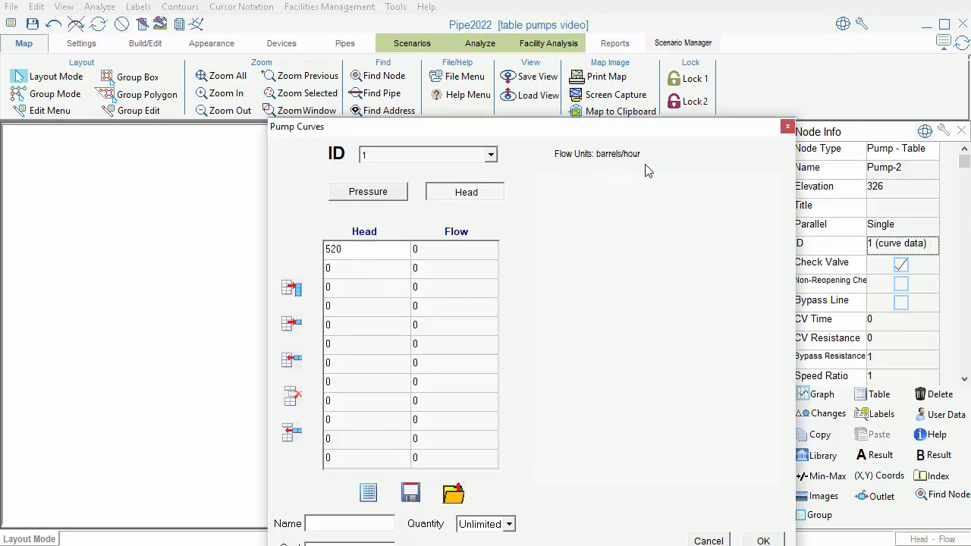
left_click(372, 273)
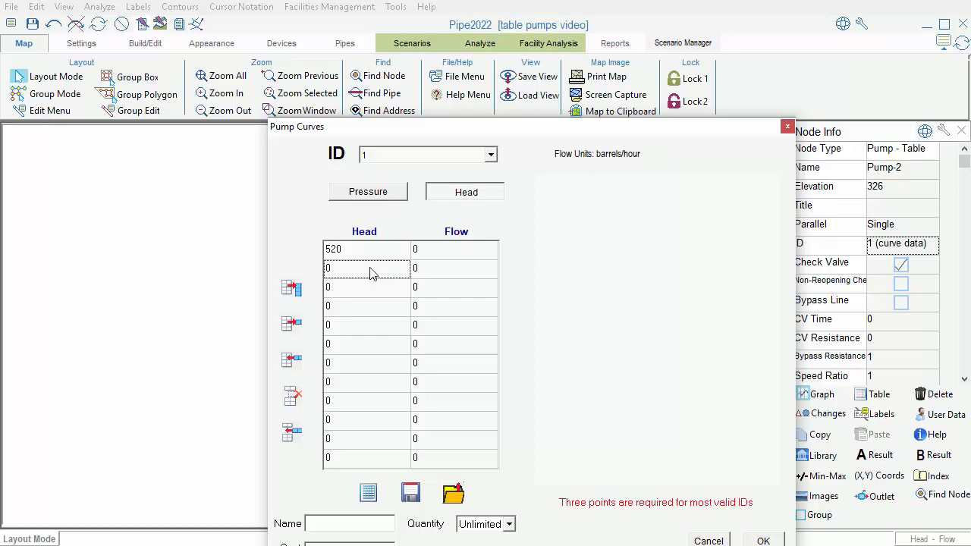
type("435")
left_click(450, 269)
type("1000")
left_click(351, 295)
type("28")
left_click(459, 292)
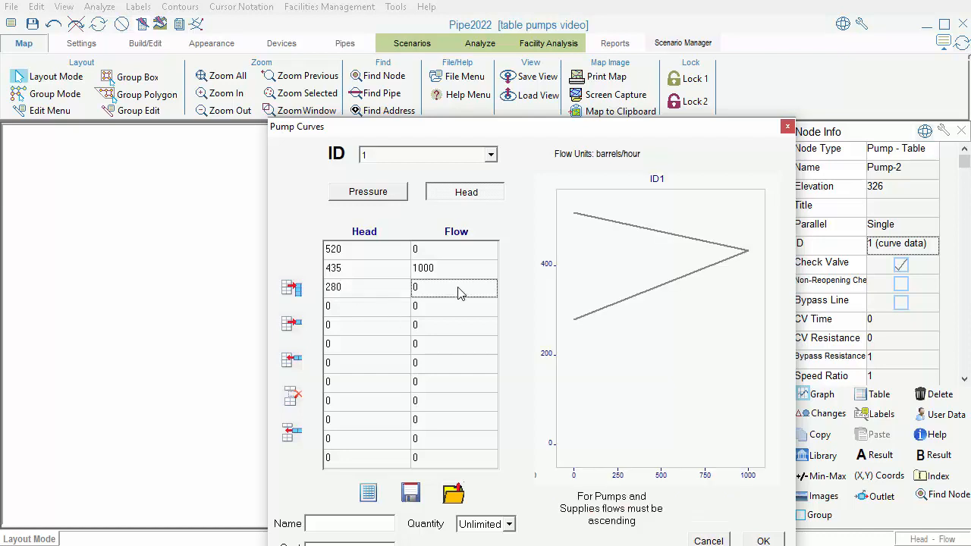
type("1500")
key("Return")
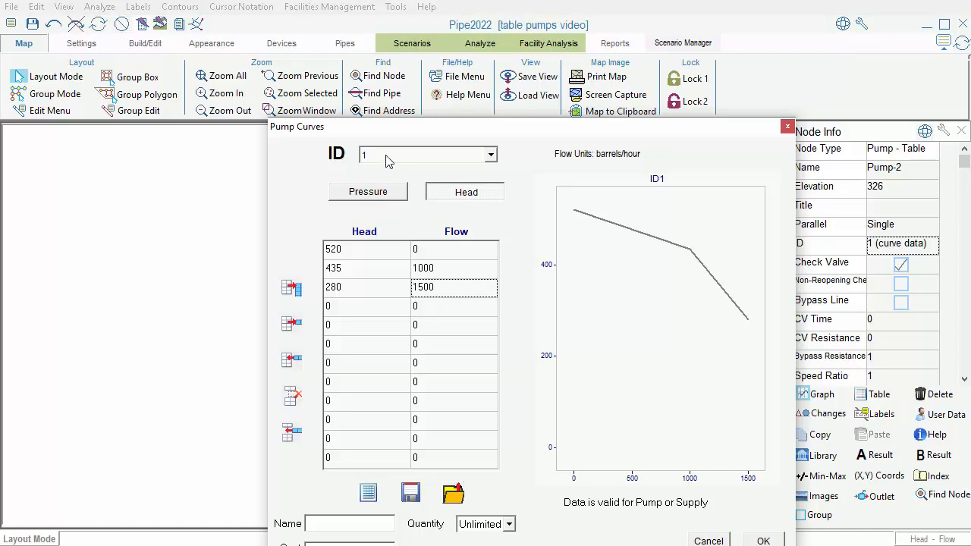
left_click(757, 540)
Step: Check which curve the two middle pumps use and view the third pump's curve data
left_click(394, 279)
mouse_move(877, 252)
left_click(392, 326)
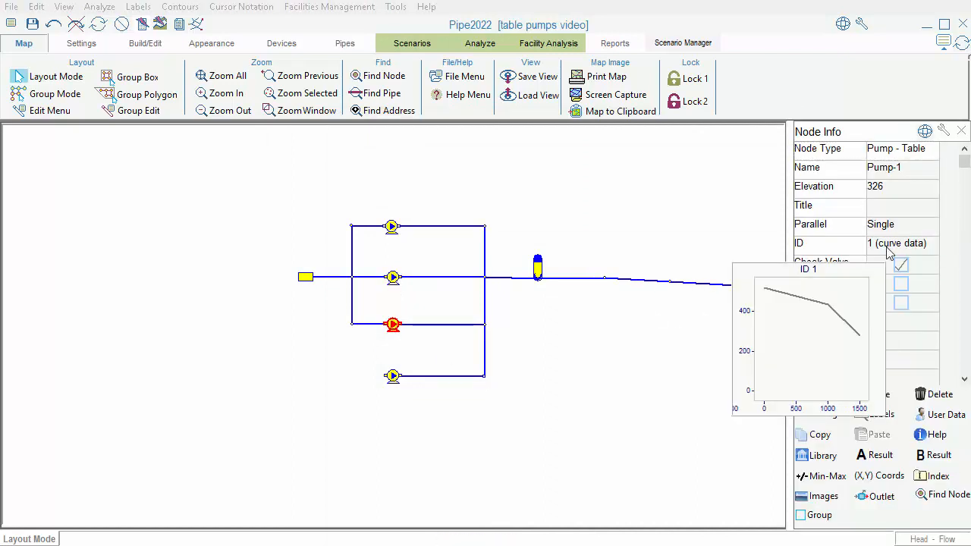
left_click(889, 253)
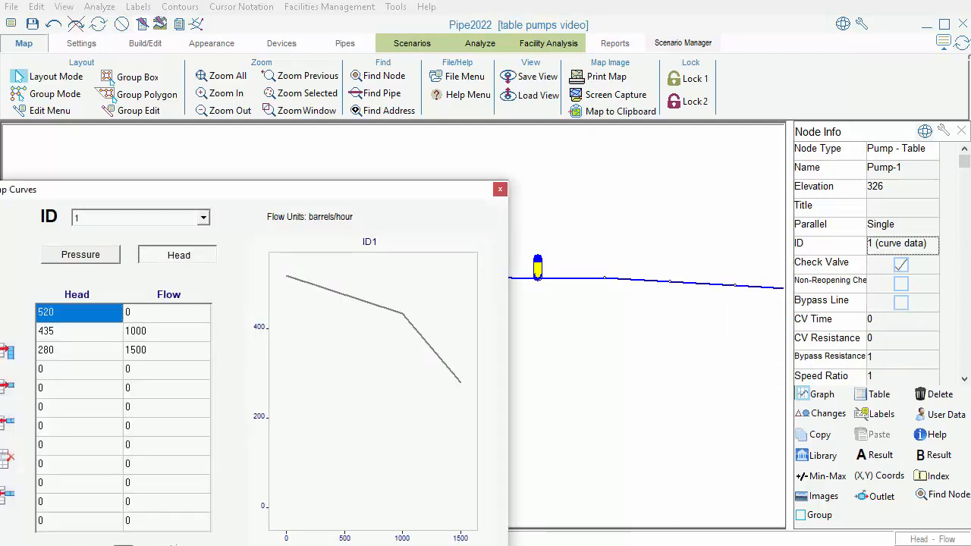
left_click(152, 543)
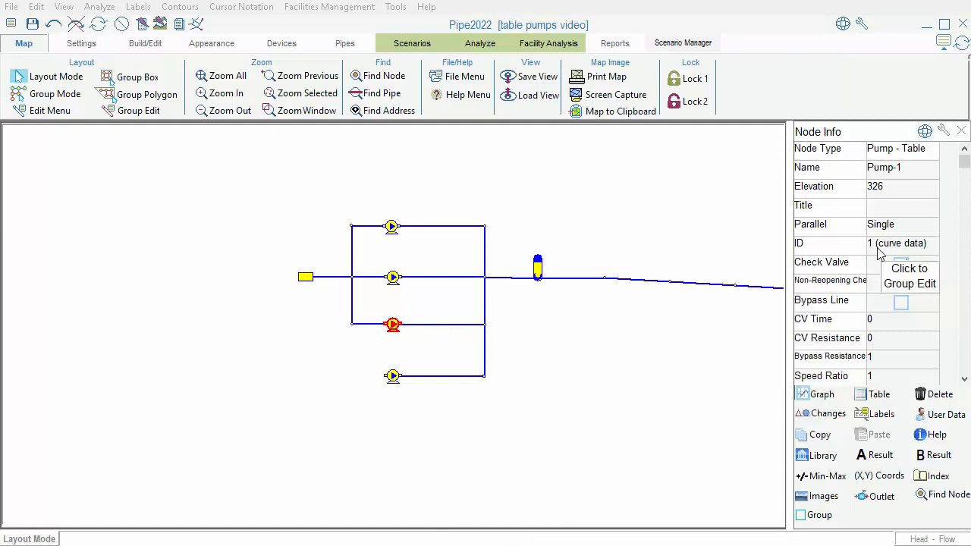
Step: Open the curve data of the third pump from the top and select curve ID 2
left_click(807, 250)
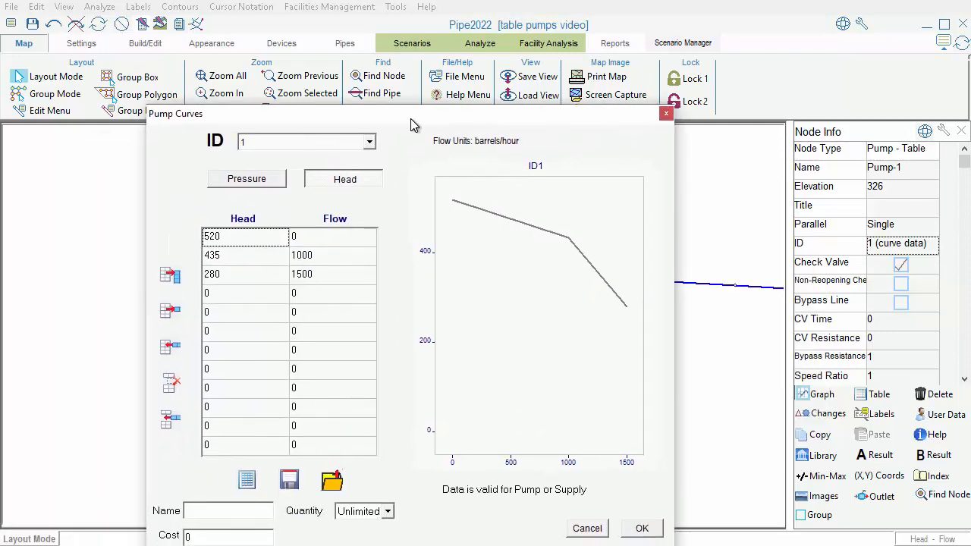
left_click(369, 142)
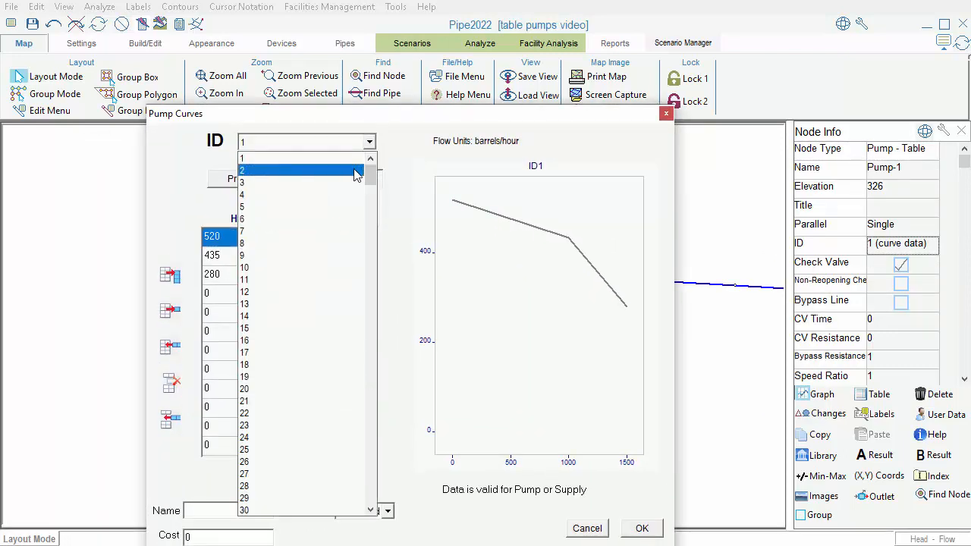
left_click(356, 172)
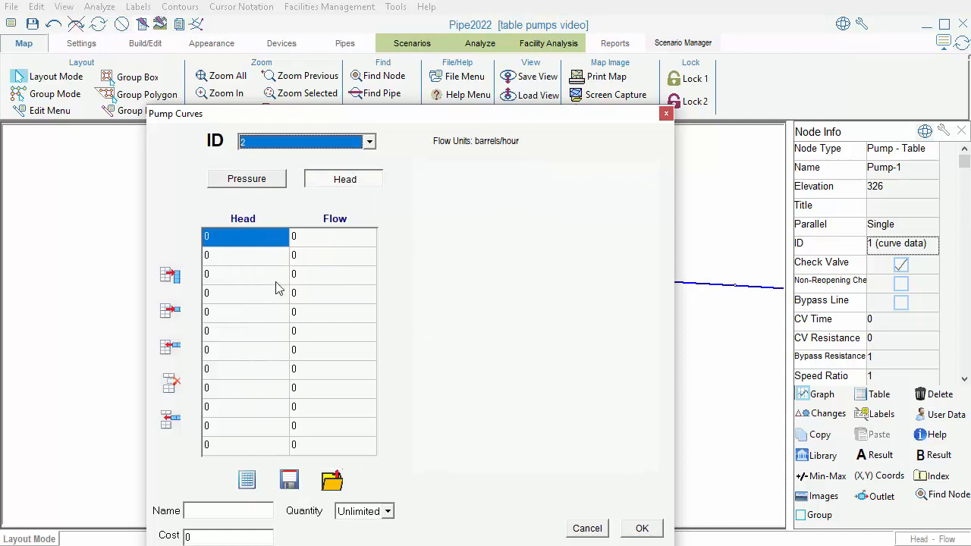
Step: Define the ID 2 pump curve with head/flow points 400/0, 325/600 and 220/1200, accept it and review the curve
left_click(249, 244)
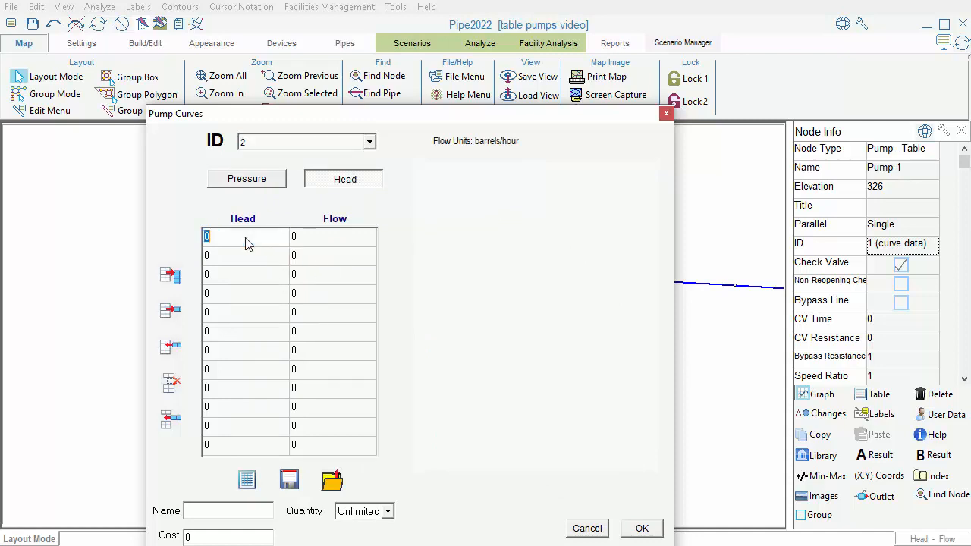
type("400")
left_click(254, 264)
type("325")
left_click(334, 255)
type("600")
left_click(258, 281)
type("220")
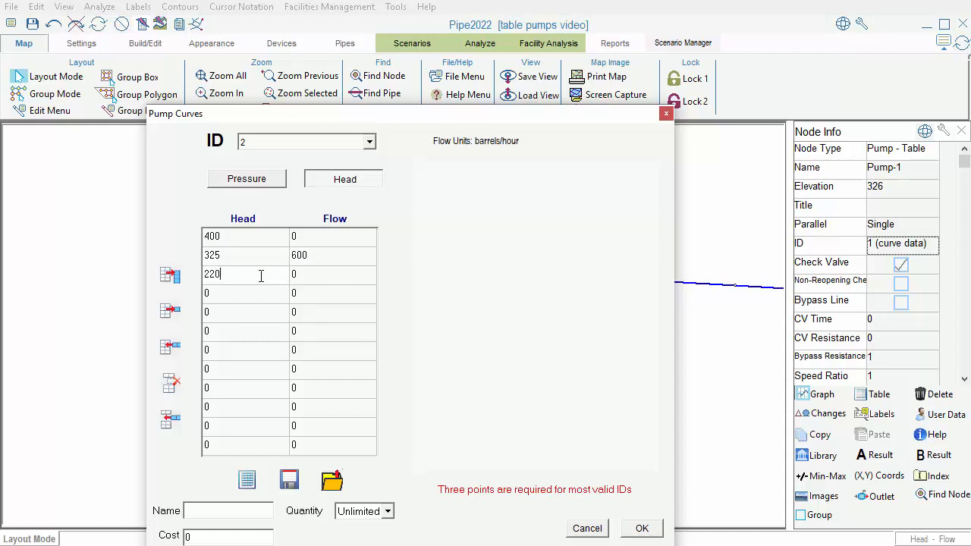
left_click(311, 279)
type("1200")
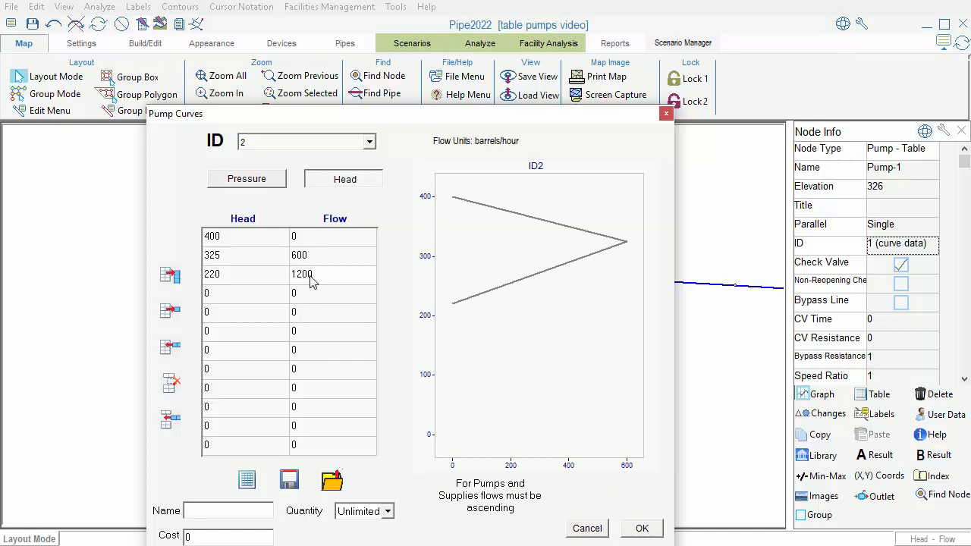
left_click(642, 529)
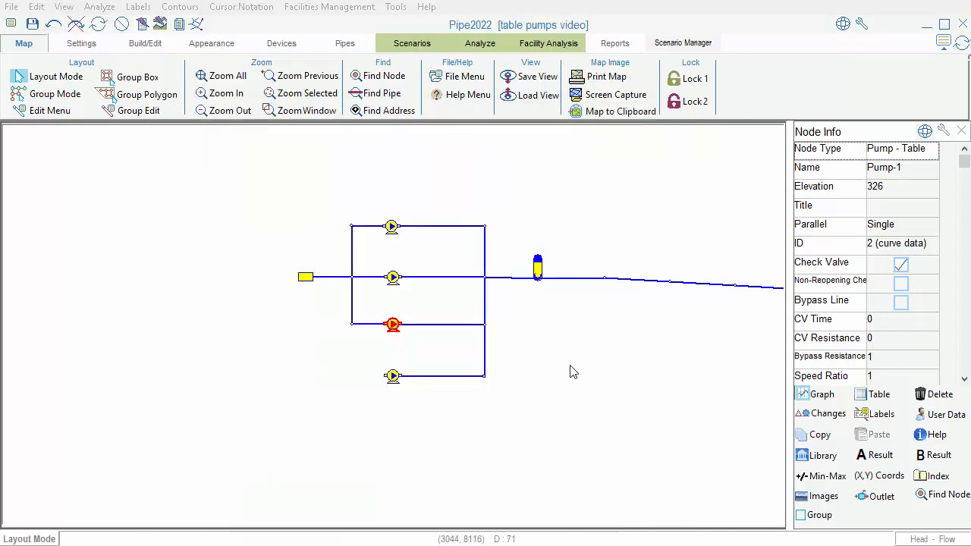
left_click(901, 244)
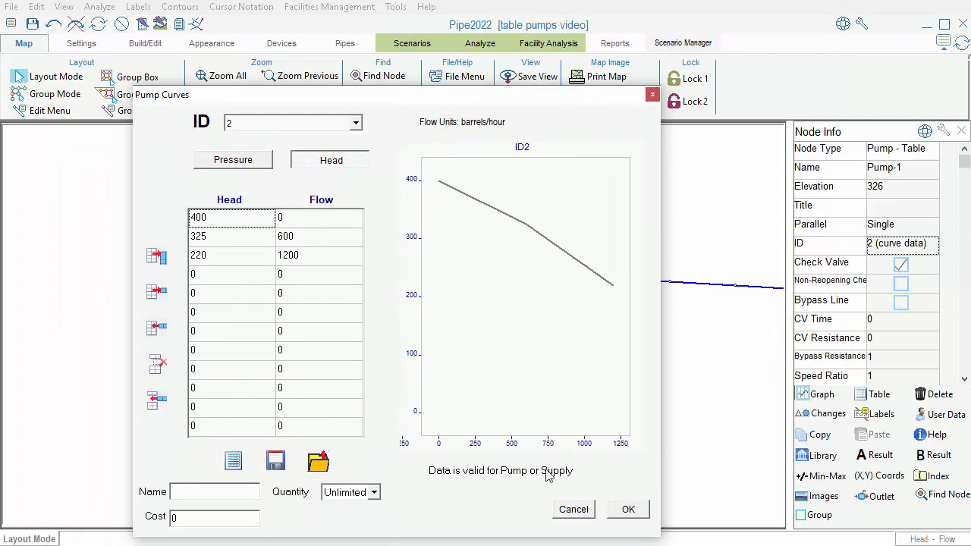
left_click(571, 509)
Step: View the ID 2 curve from the lowermost pump's curve data and close it without applying
left_click(392, 377)
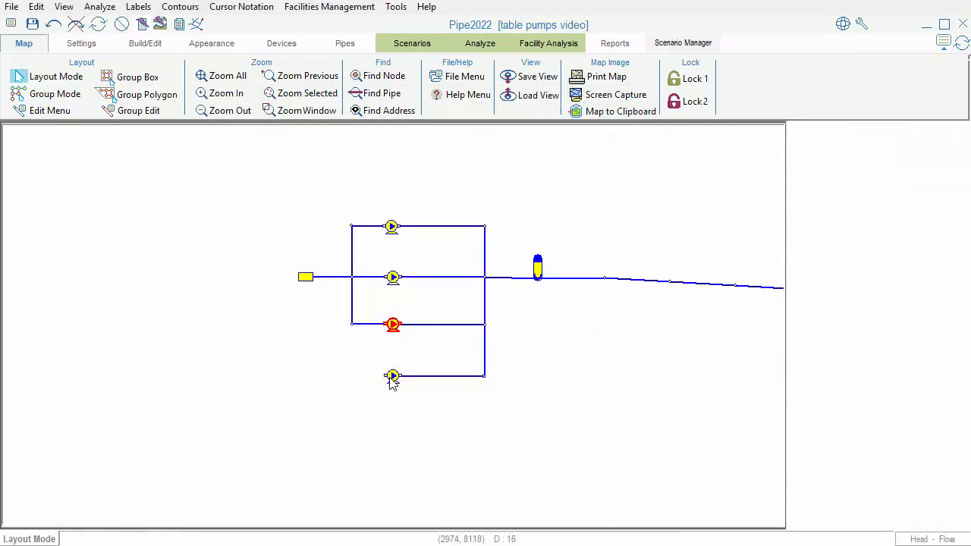
left_click(906, 252)
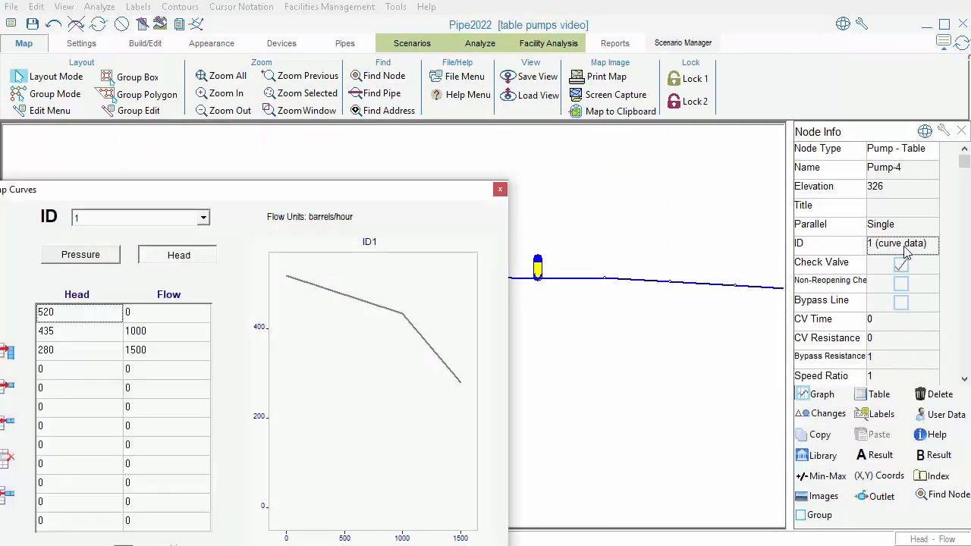
left_click(204, 219)
left_click(203, 218)
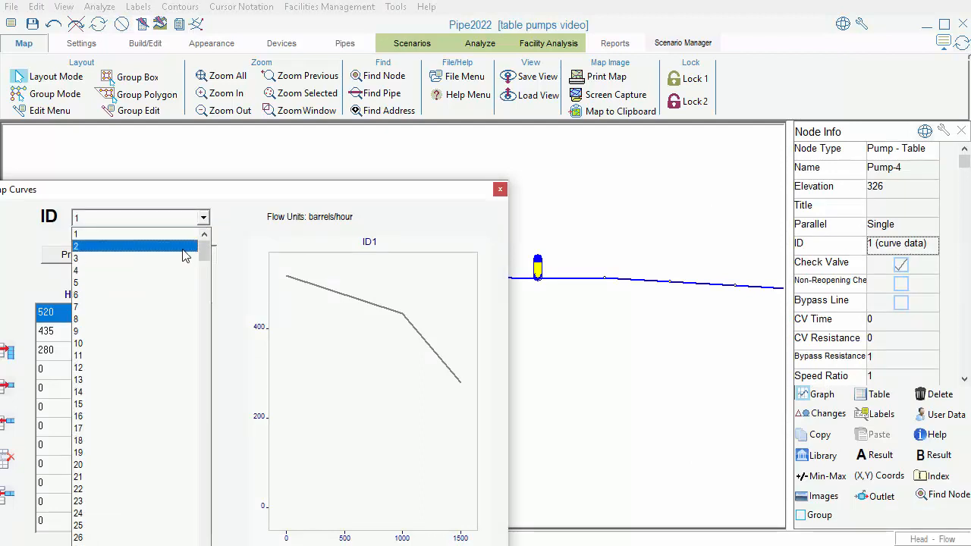
left_click(184, 255)
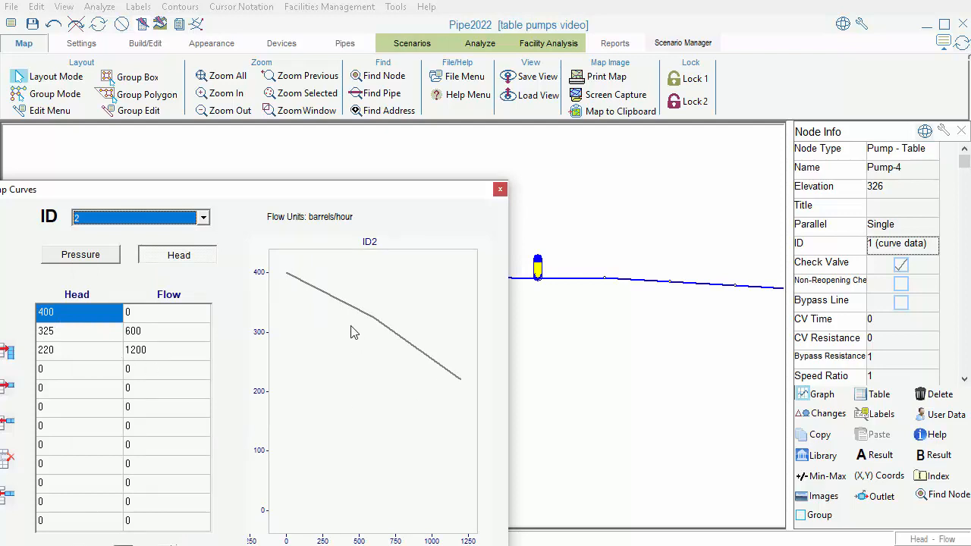
left_click_drag(371, 197, 834, 175)
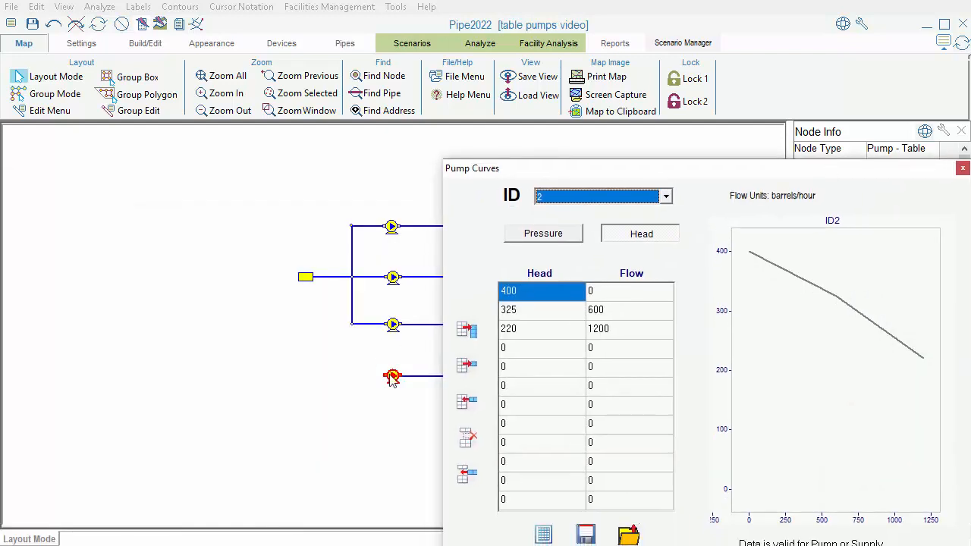
left_click(962, 168)
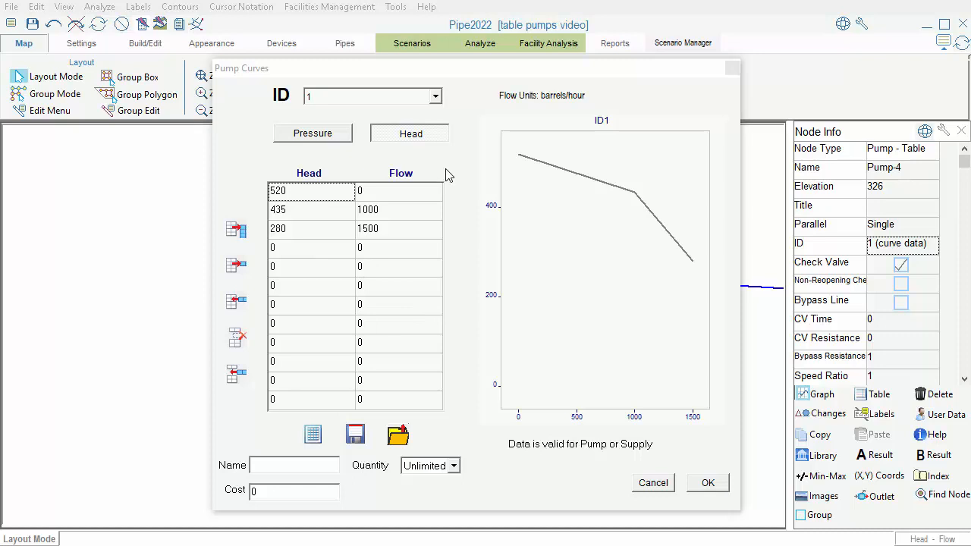
Step: View the sample pump curves for ID 5 and ID 6 from the lowermost pump, leaving without applying them
left_click(435, 99)
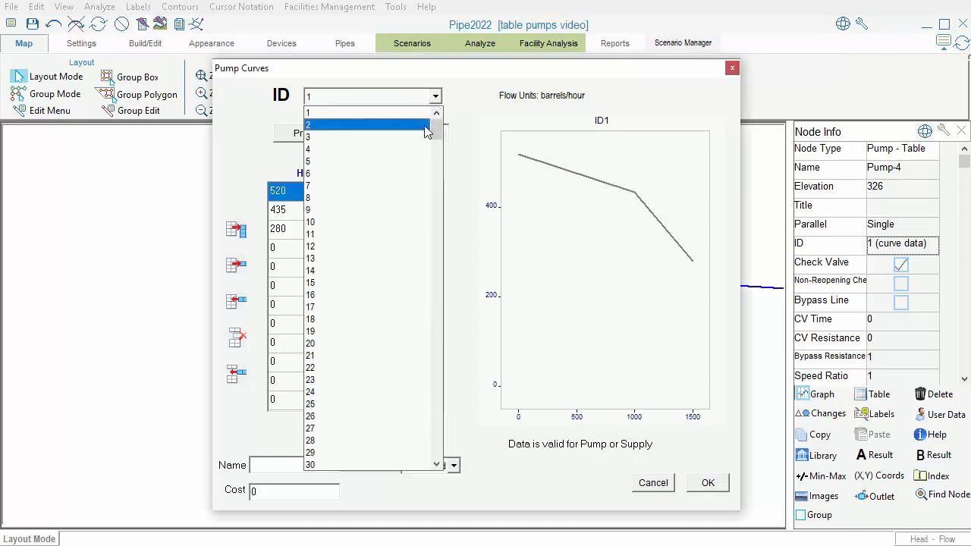
left_click(412, 161)
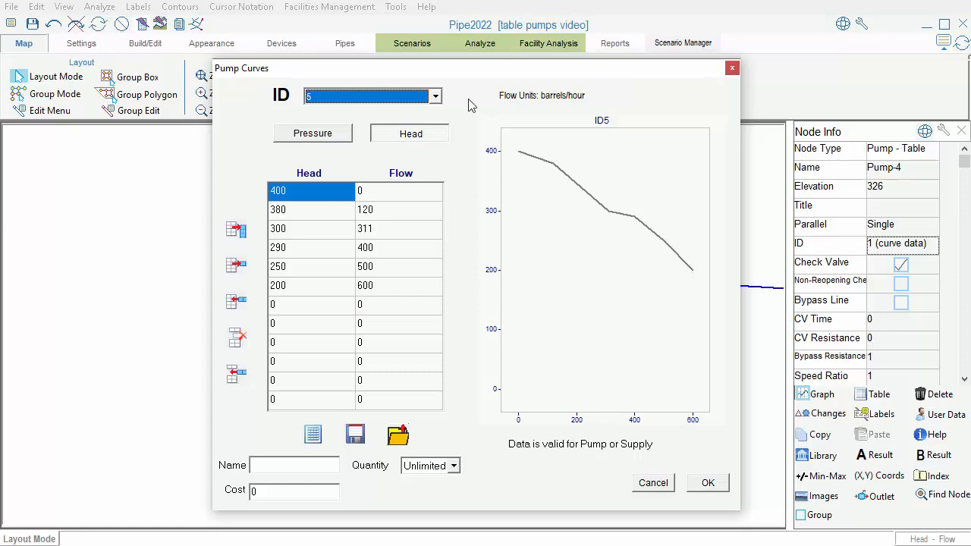
left_click(434, 98)
scroll(429, 114, "up", 4)
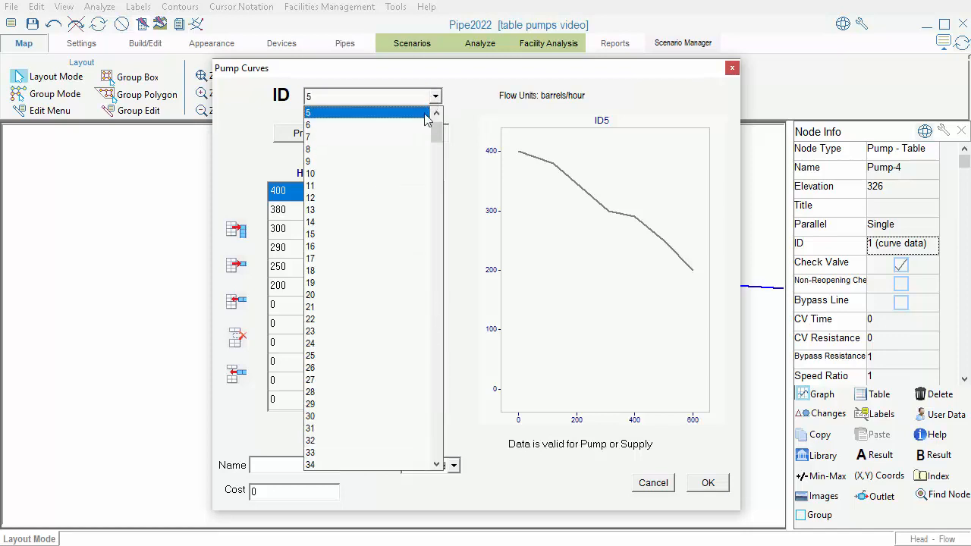
left_click(418, 129)
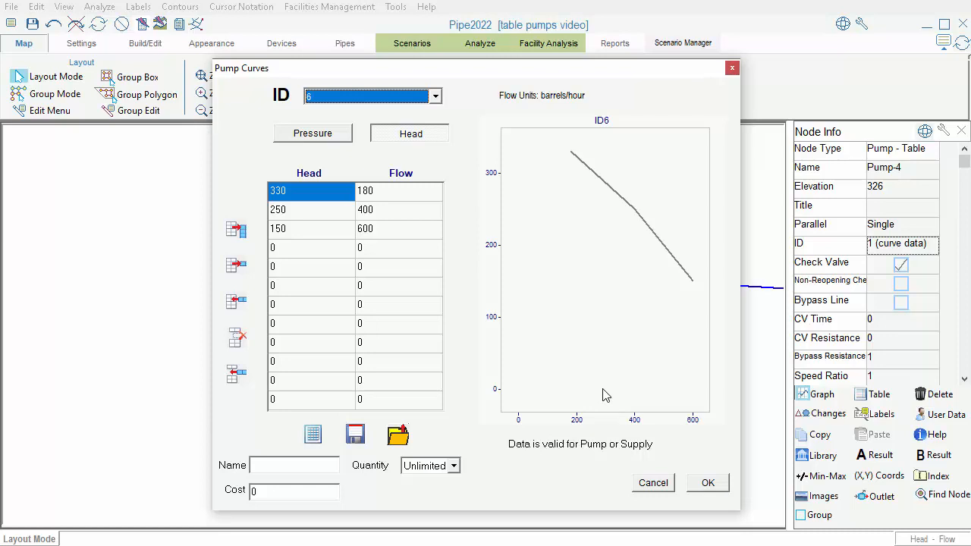
left_click(653, 483)
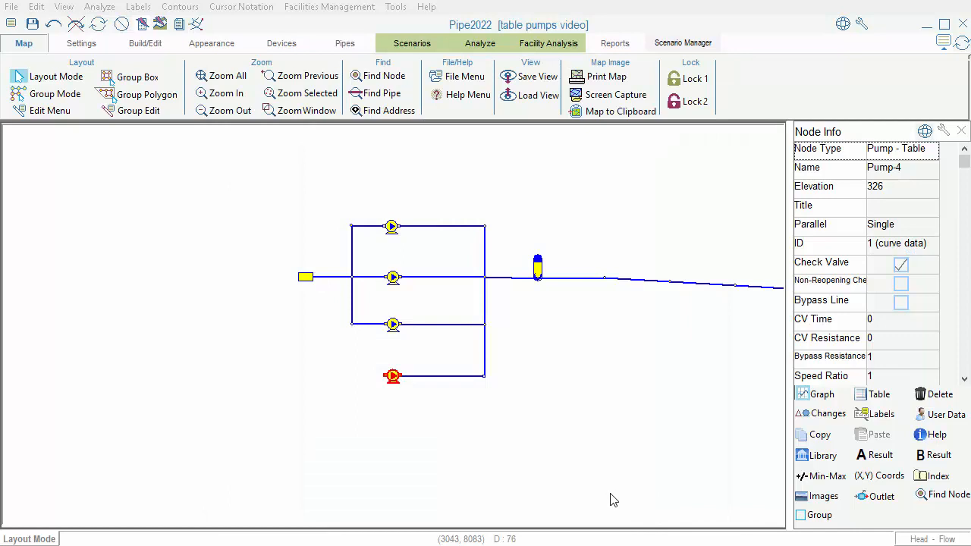
Step: Select the uppermost pump and look at the piping resistance calculator without computing anything
left_click(391, 227)
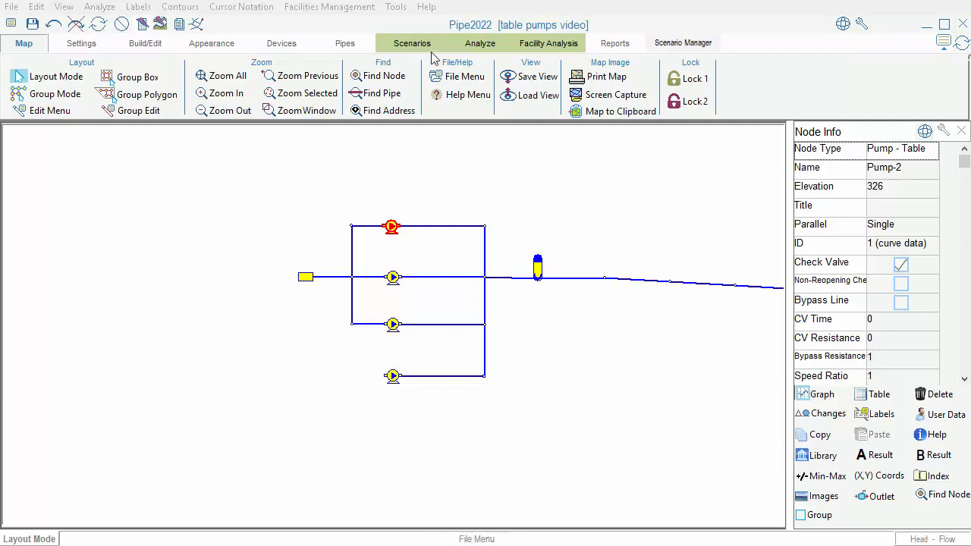
left_click(396, 9)
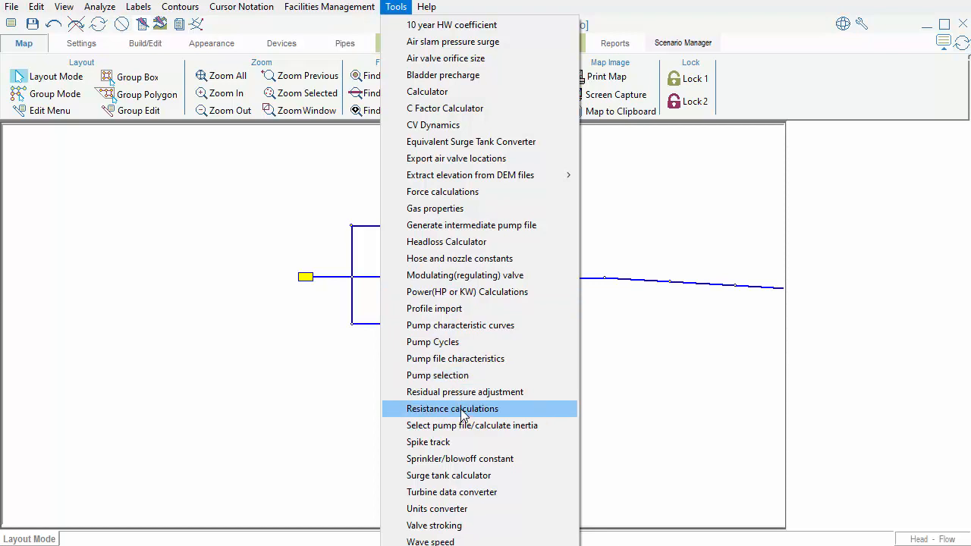
left_click(462, 410)
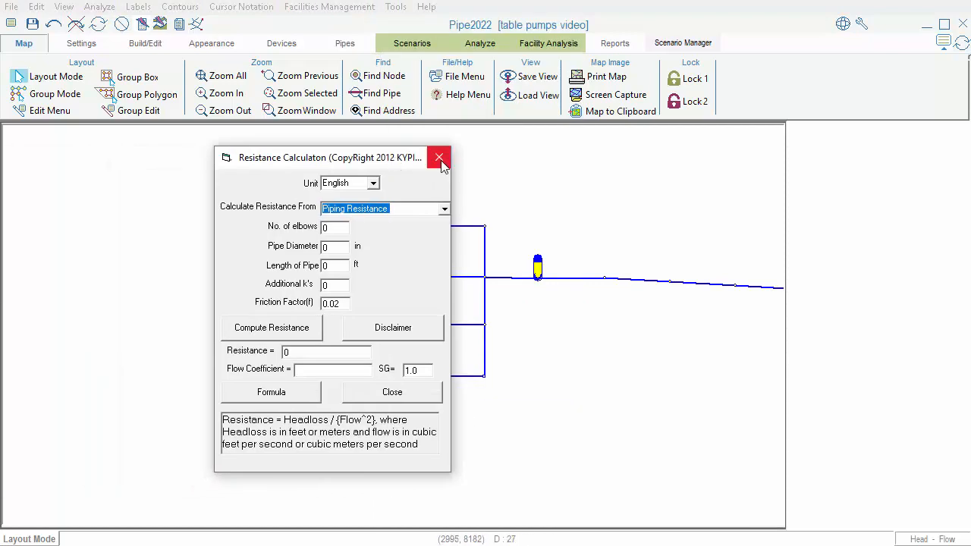
left_click(439, 159)
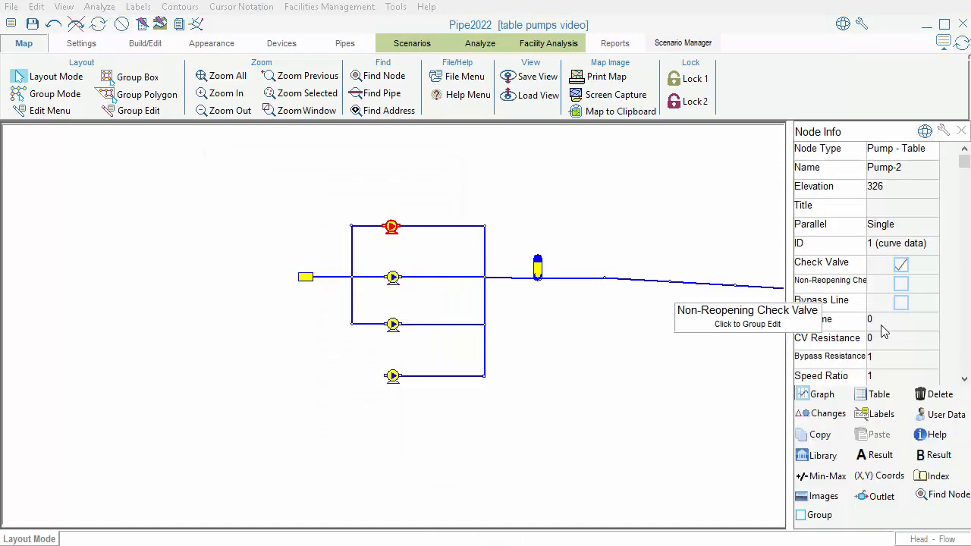
Step: Set the uppermost pump's CV time to 0.1 and CV resistance to 0.5, and enable its bypass line
left_click(882, 324)
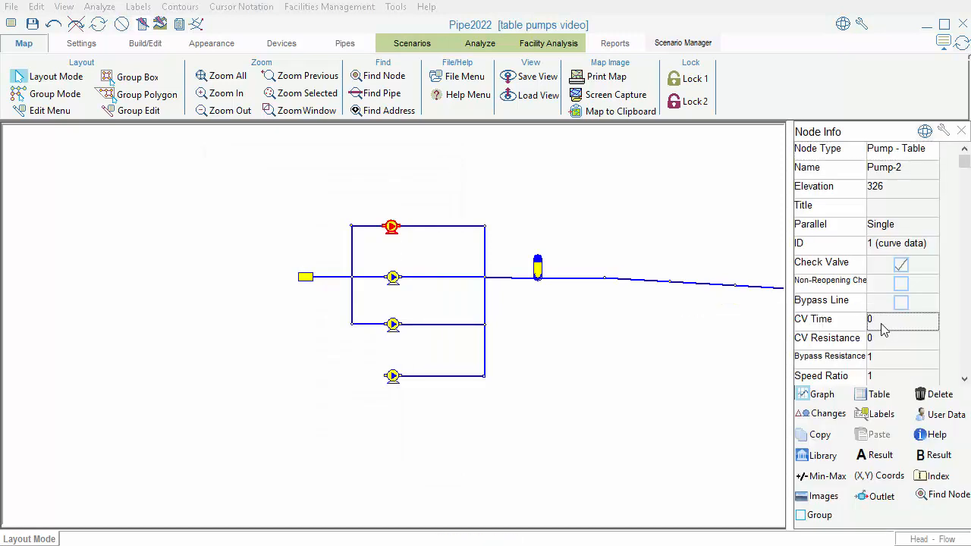
type("0.1")
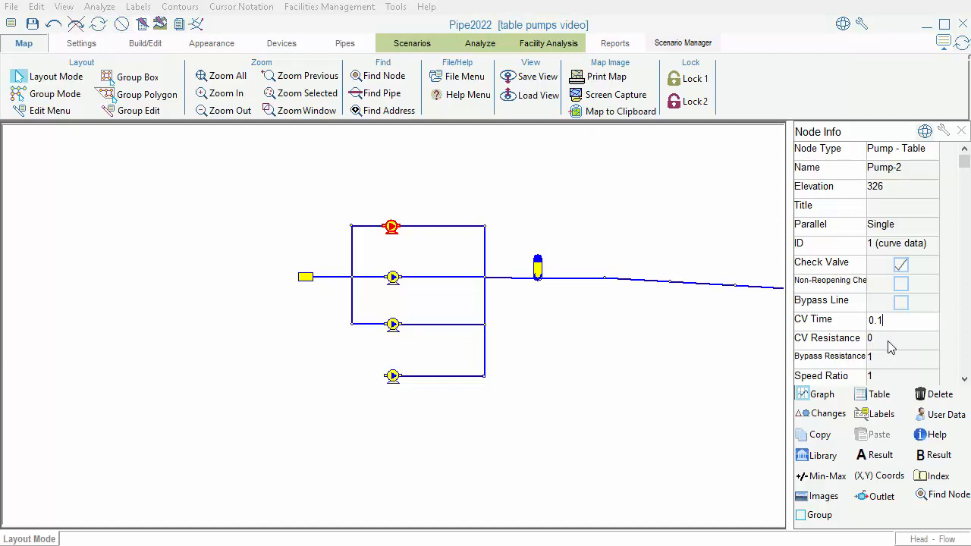
left_click(888, 342)
type("0.5")
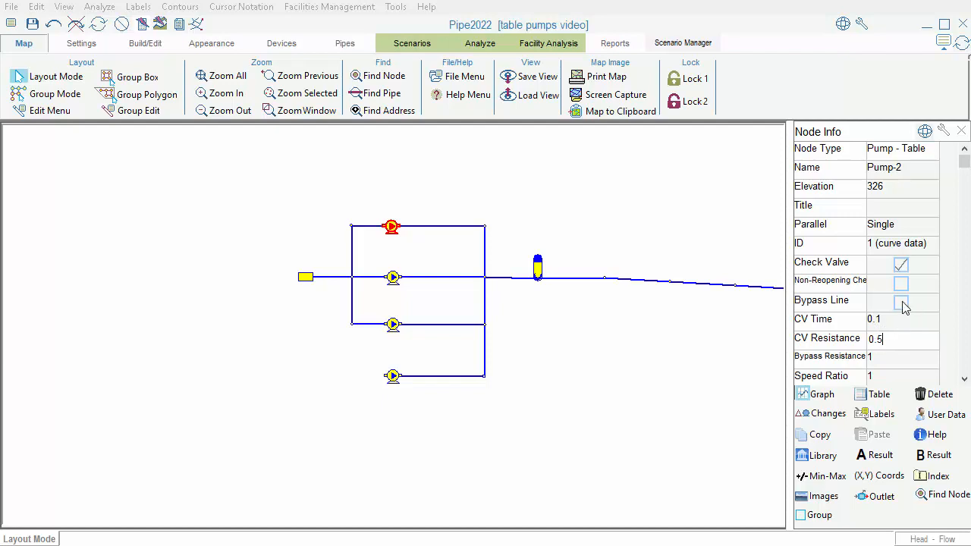
left_click(901, 304)
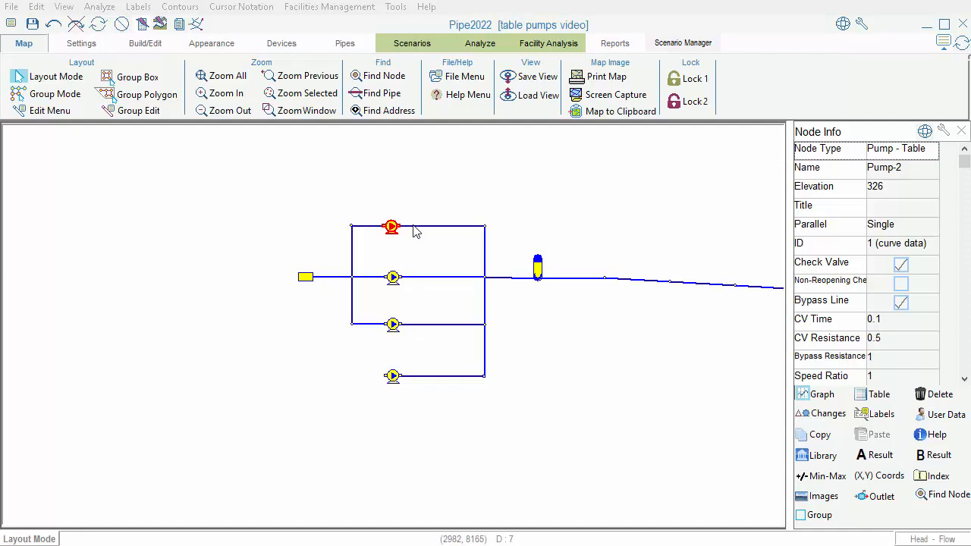
Step: Try a speed ratio of 0 on the uppermost pump, and switch the pump off and back on
left_click(888, 376)
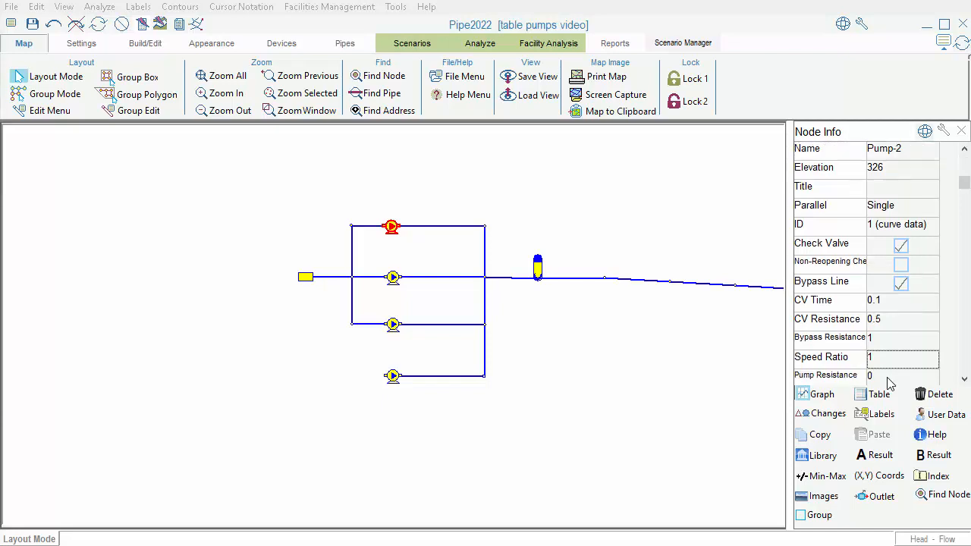
type("0")
left_click(963, 380)
left_click(964, 379)
left_click(963, 381)
left_click(964, 381)
left_click(964, 382)
left_click(900, 340)
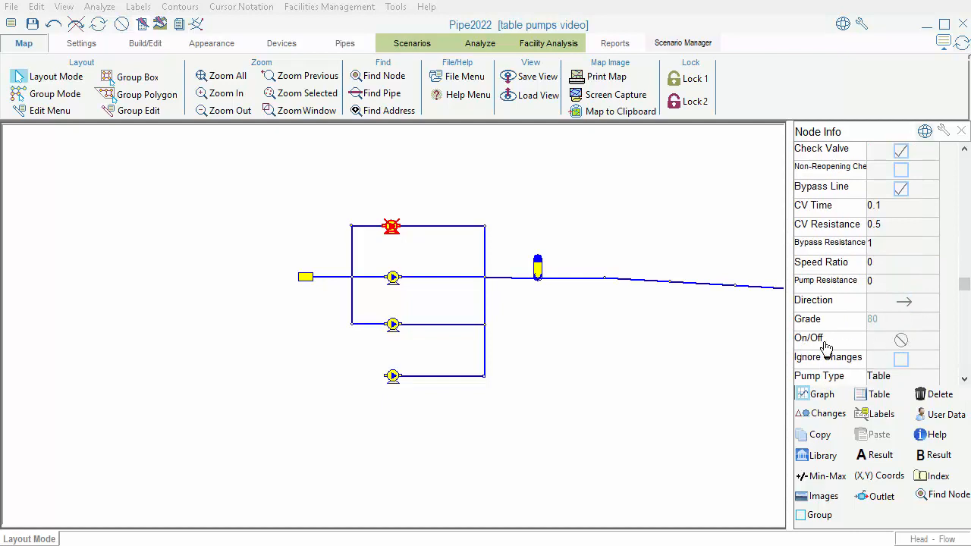
left_click(899, 343)
Step: Set the uppermost pump's speed ratio to 0.9 and check its grade entry
left_click(892, 270)
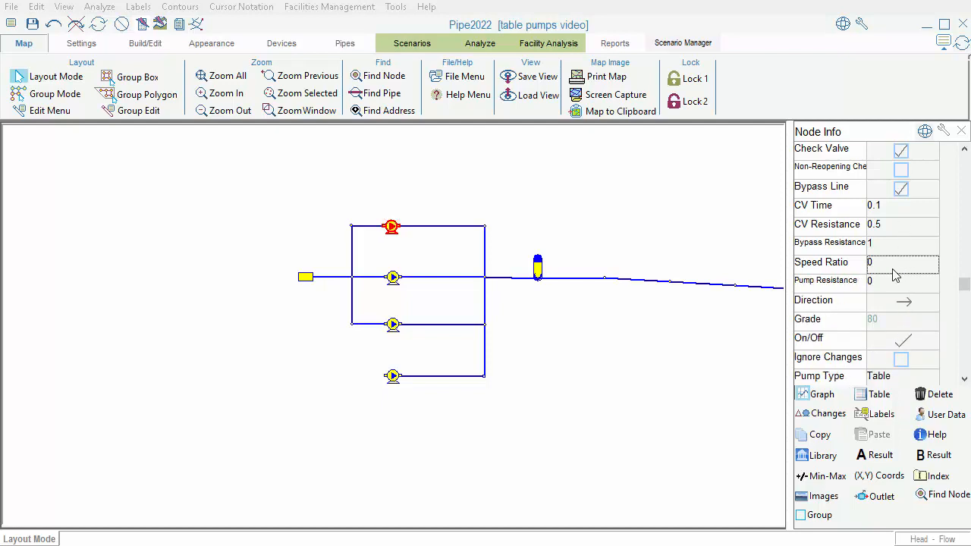
type("0.9")
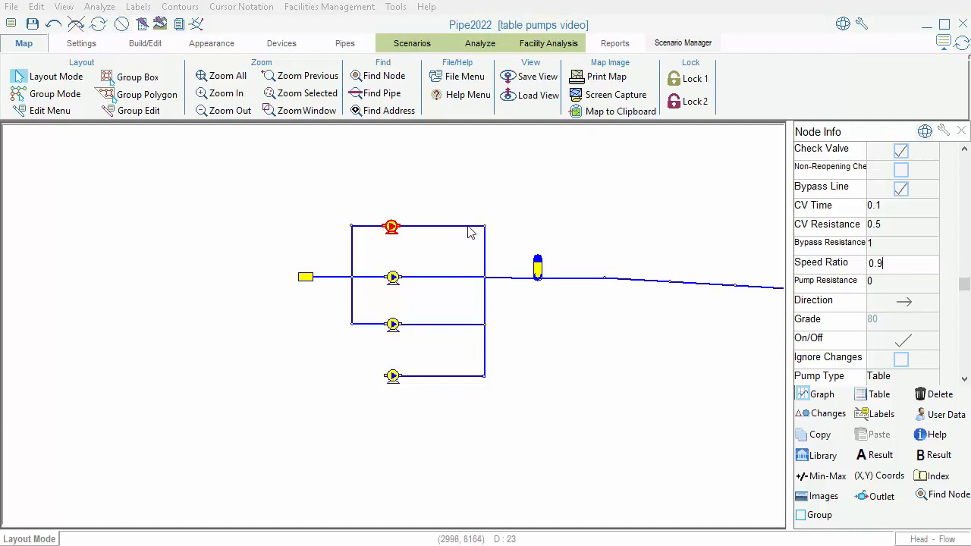
left_click(893, 328)
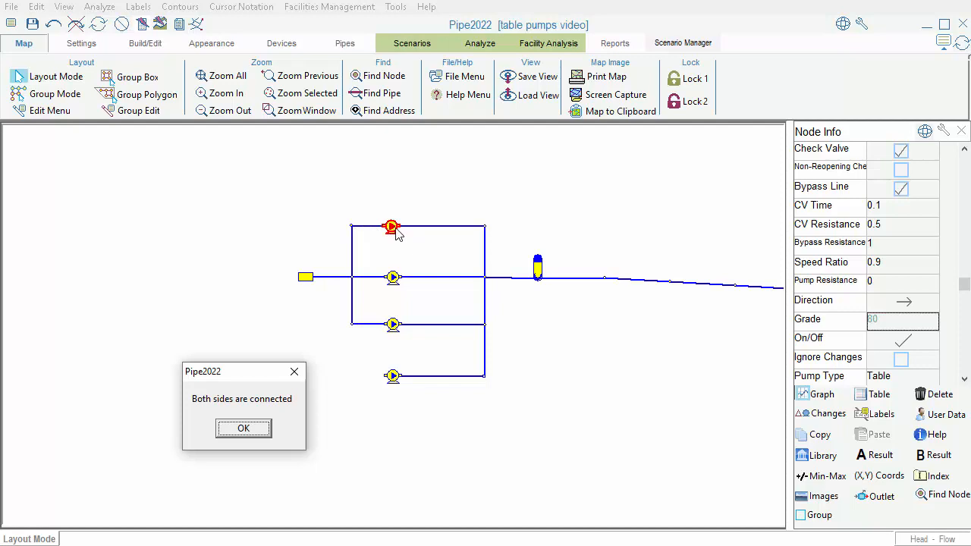
Step: Check the elevation of the lowermost pump, whose suction side is unconnected, and set its grade to 336
left_click(244, 428)
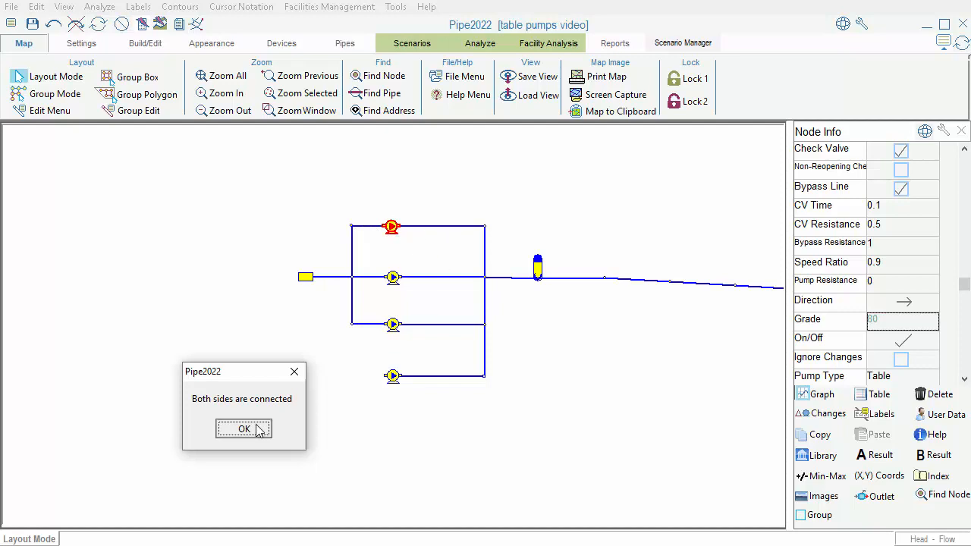
left_click(390, 376)
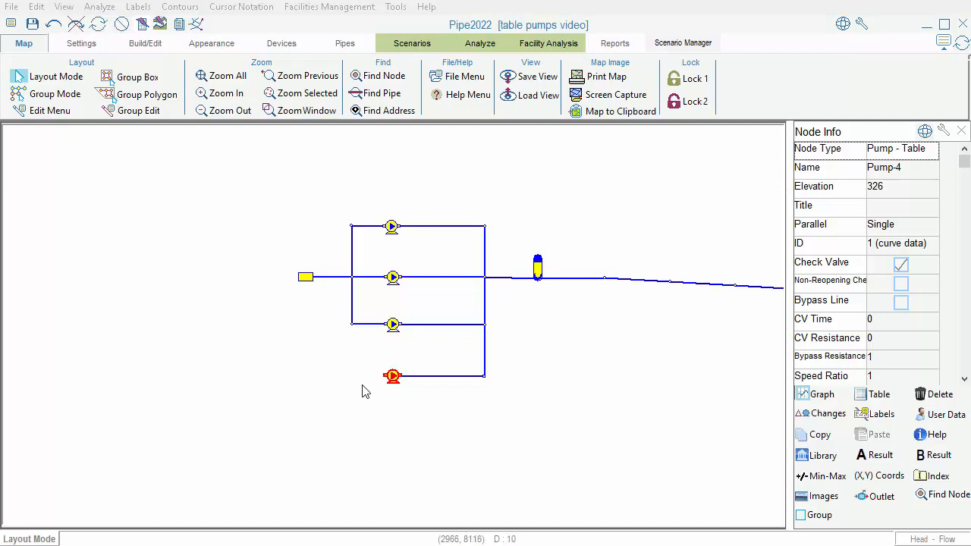
left_click(964, 358)
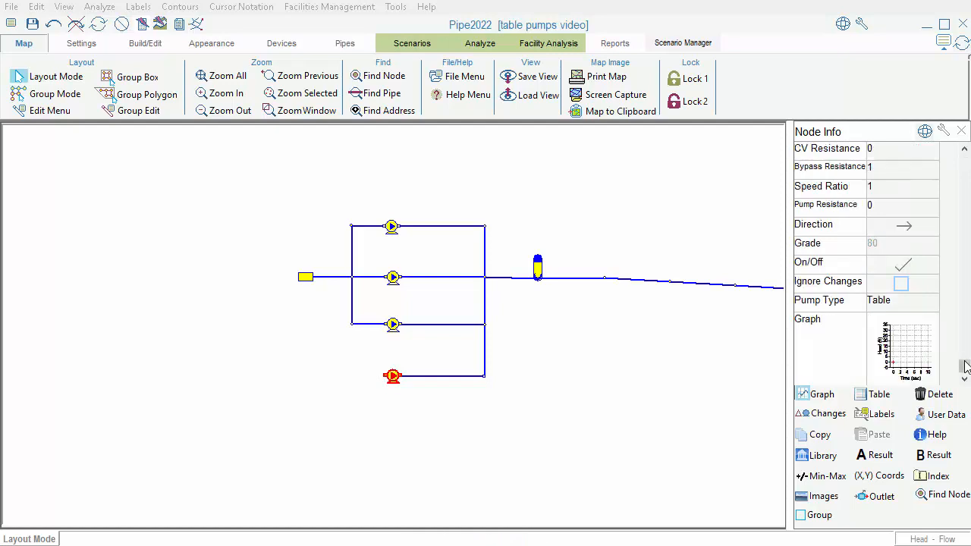
left_click(891, 248)
left_click(965, 251)
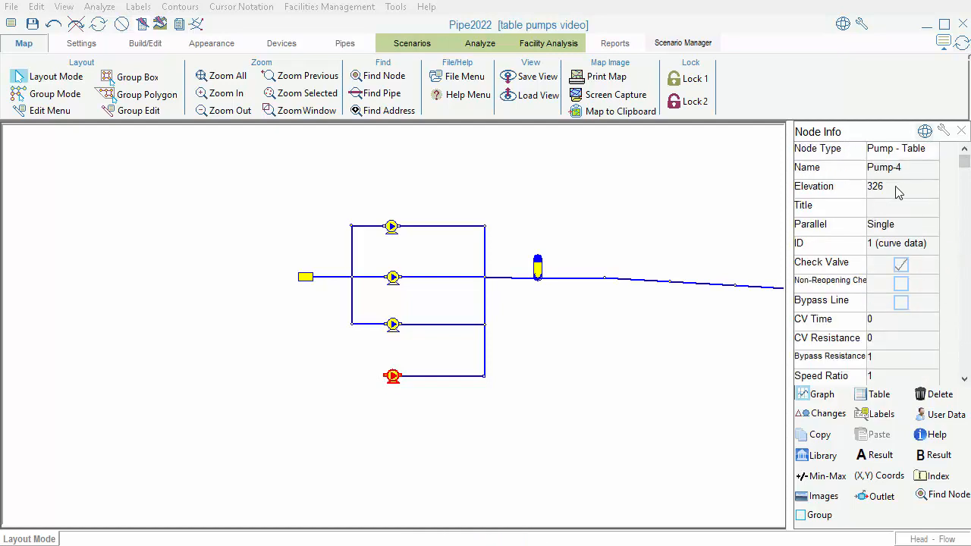
left_click(966, 356)
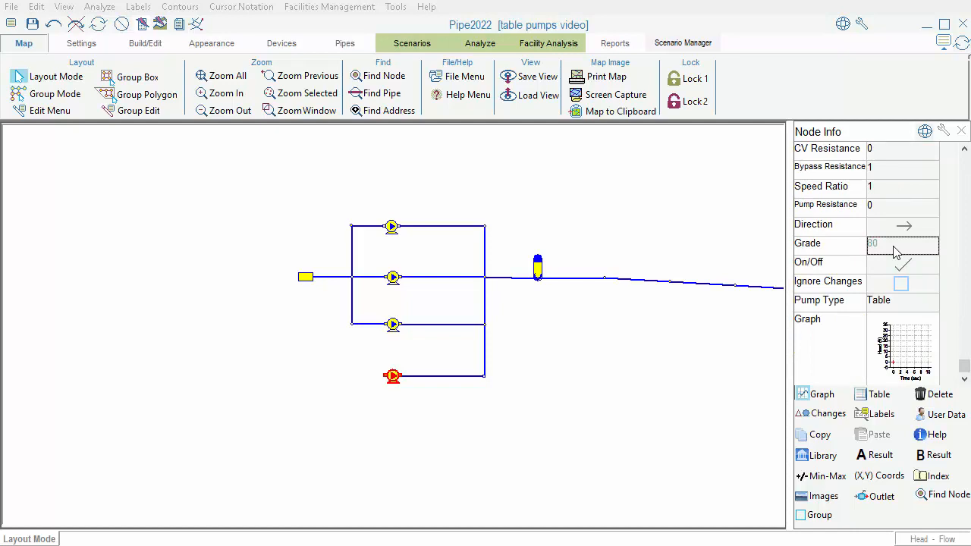
left_click(966, 254)
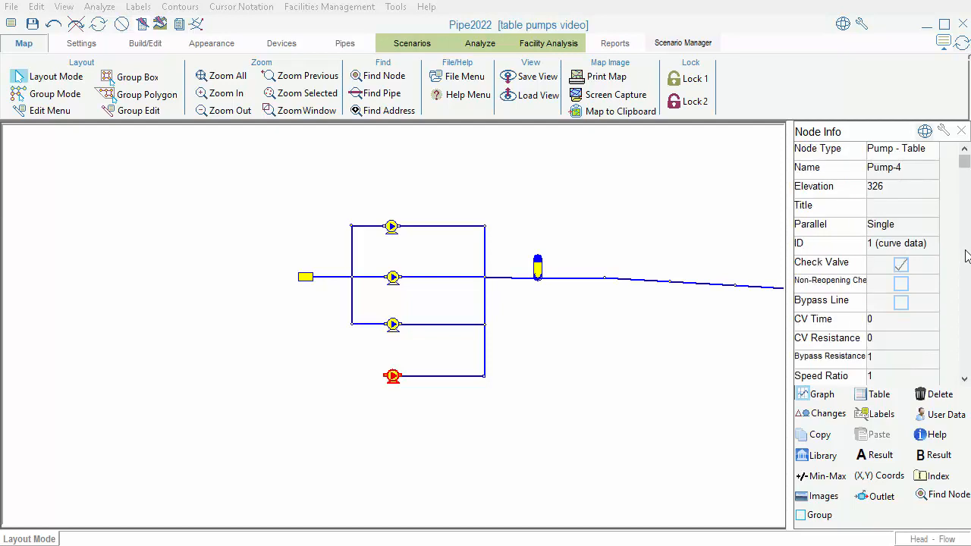
left_click(966, 361)
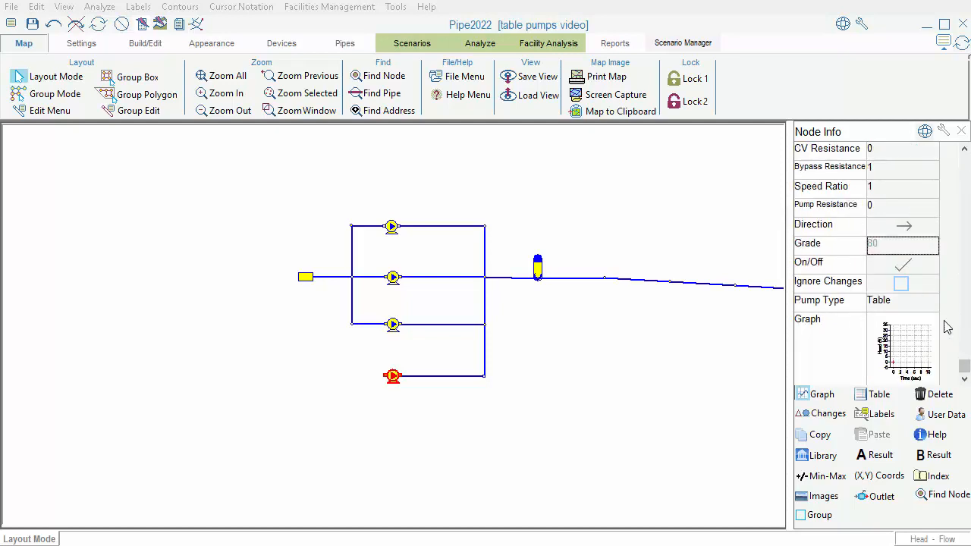
left_click(895, 251)
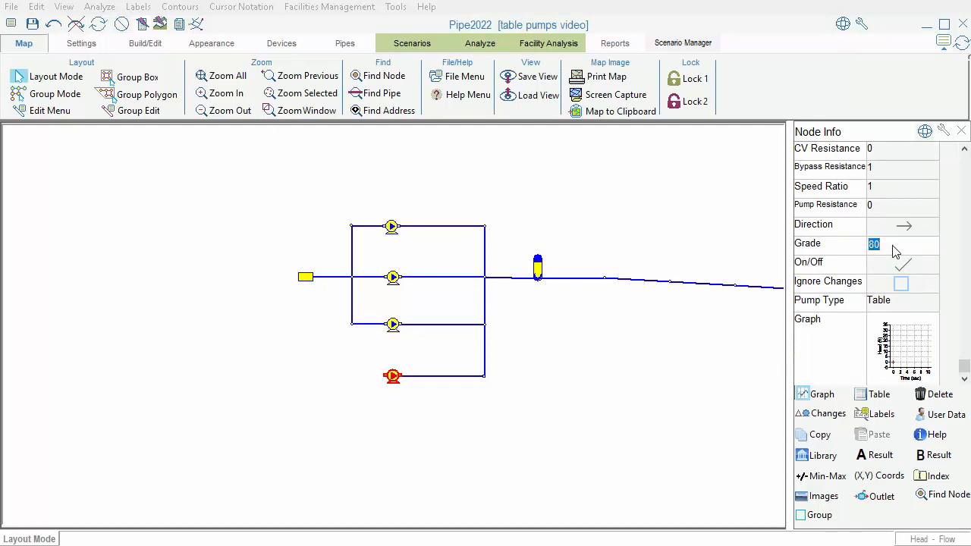
type("6")
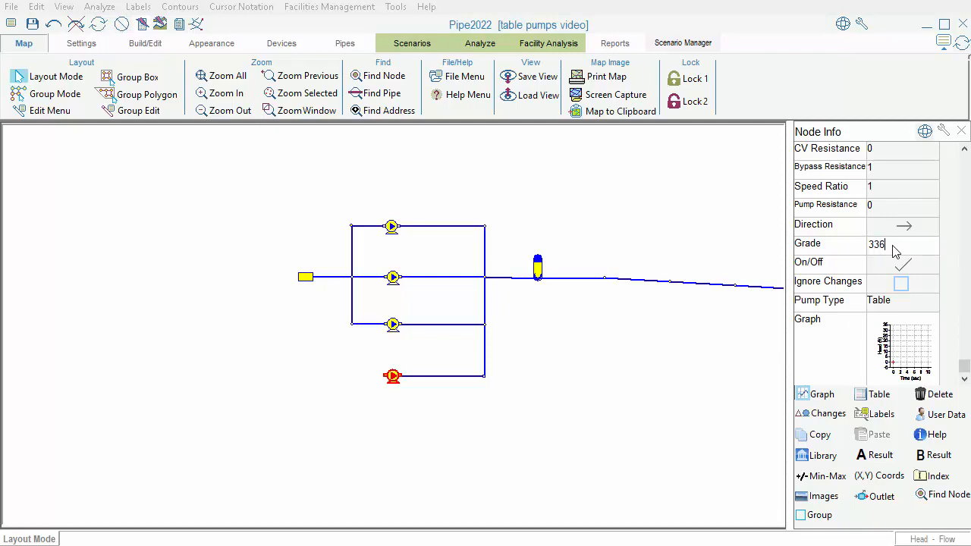